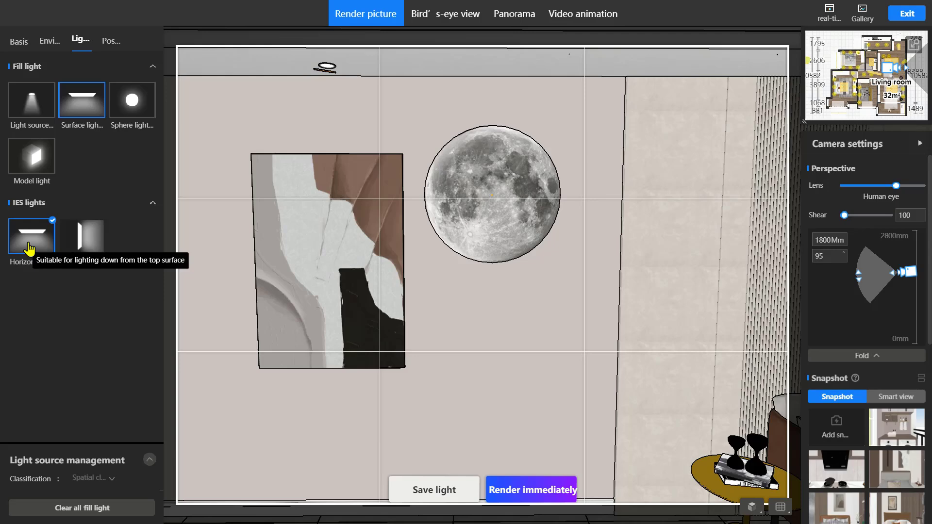
Choose the vertical IES type for the surface fill light.
{"action": "left_click", "coordinate": [82, 239]}
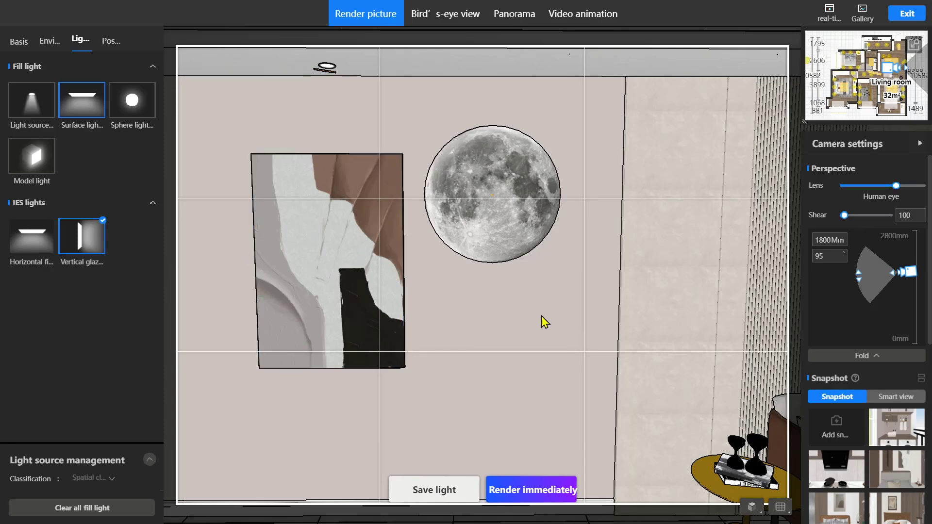
{"action": "left_click_drag", "start_coordinate": [543, 321], "coordinate": [310, 310]}
{"action": "left_click_drag", "start_coordinate": [272, 273], "coordinate": [573, 267]}
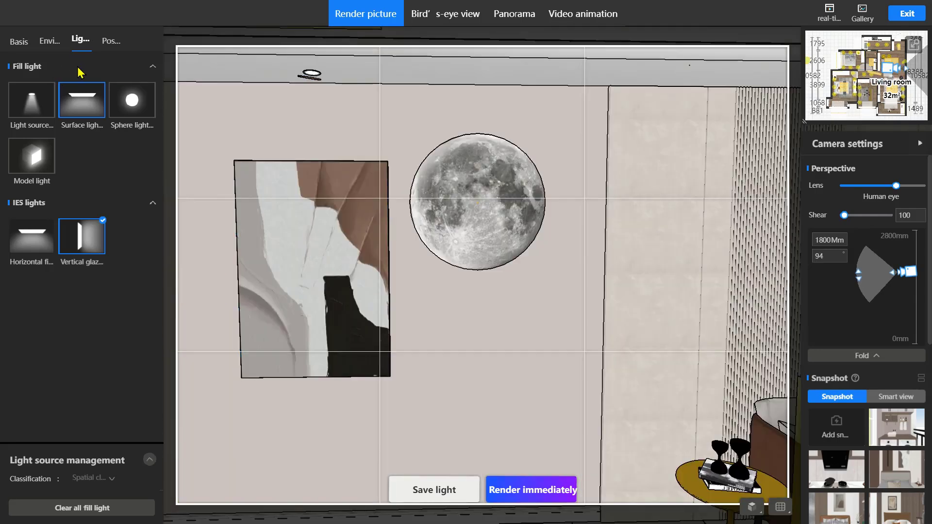
Add a model light to the abstract painting on the wall.
{"action": "left_click", "coordinate": [119, 99]}
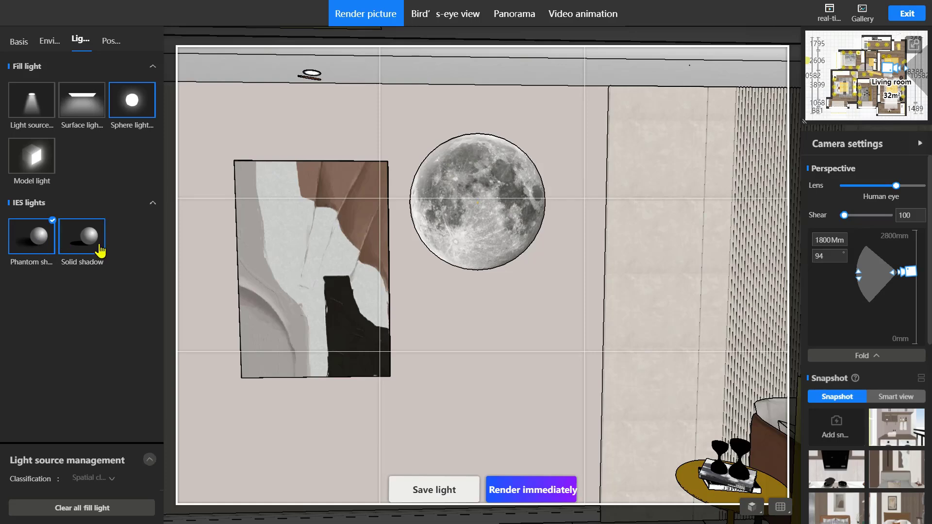
{"action": "left_click", "coordinate": [34, 163]}
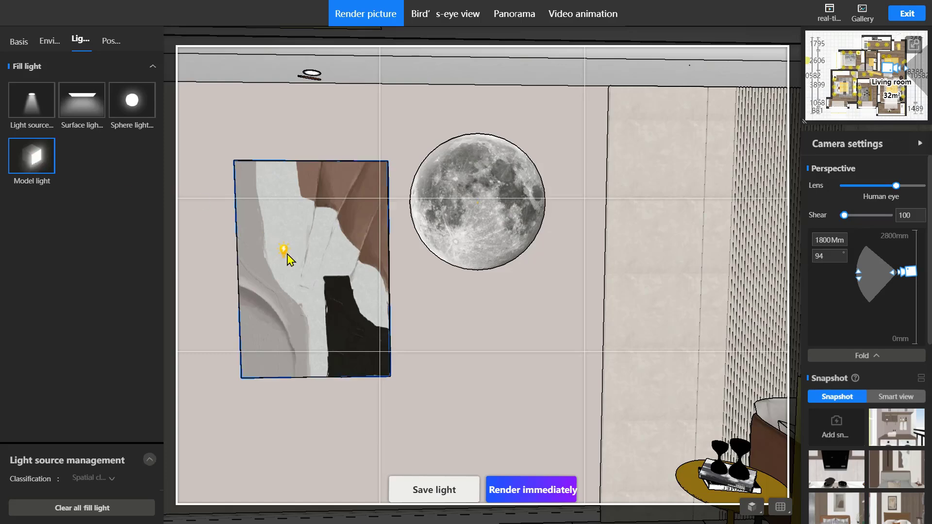
{"action": "left_click", "coordinate": [295, 203]}
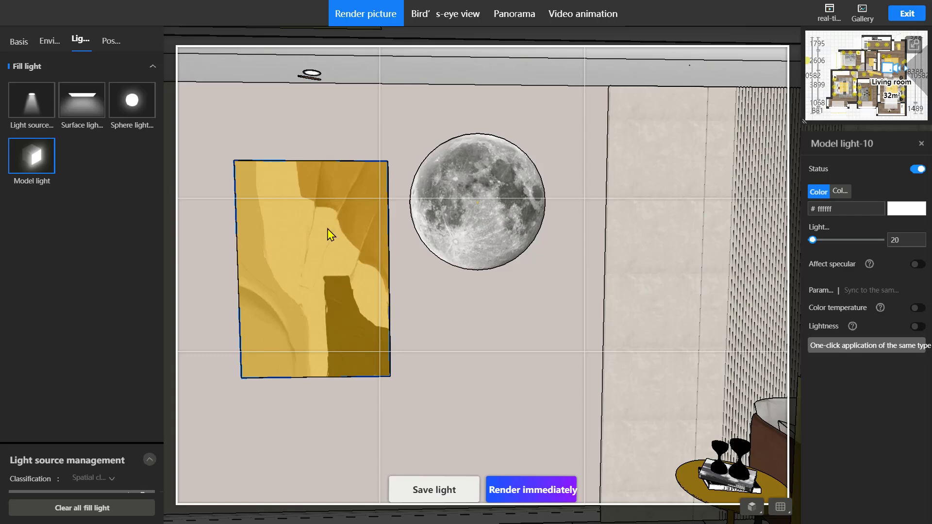
Aim the ceiling spotlight above the painting at the round moon artwork by specifying its direction.
{"action": "left_click", "coordinate": [41, 116]}
{"action": "left_click", "coordinate": [316, 83]}
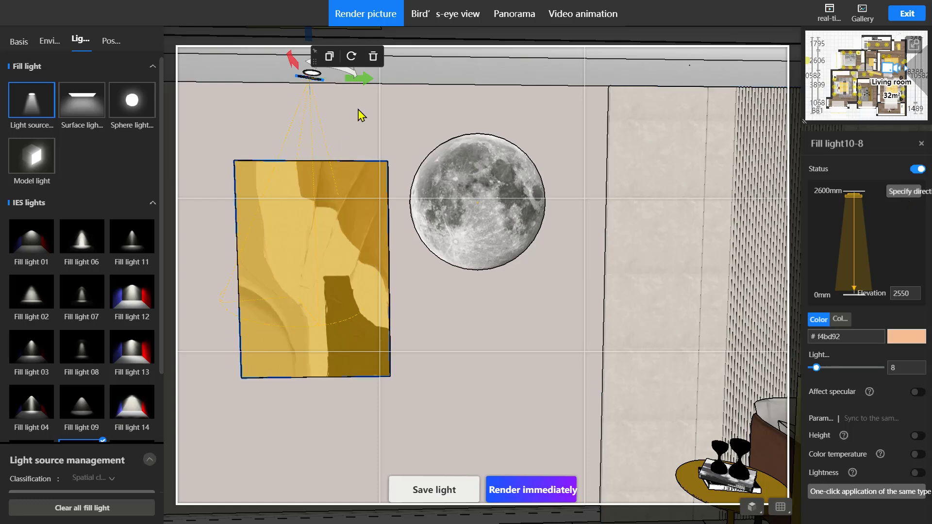
{"action": "left_click", "coordinate": [915, 194]}
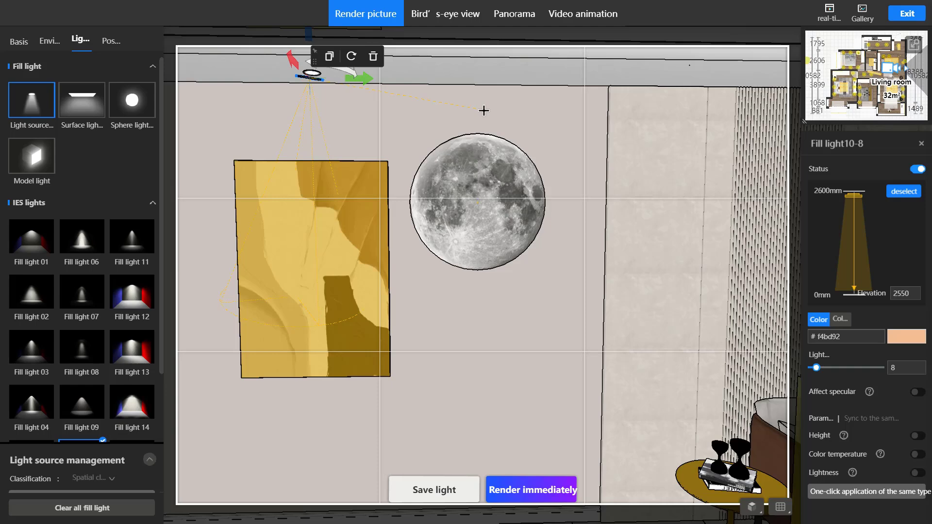
{"action": "left_click", "coordinate": [482, 203]}
{"action": "left_click", "coordinate": [904, 199]}
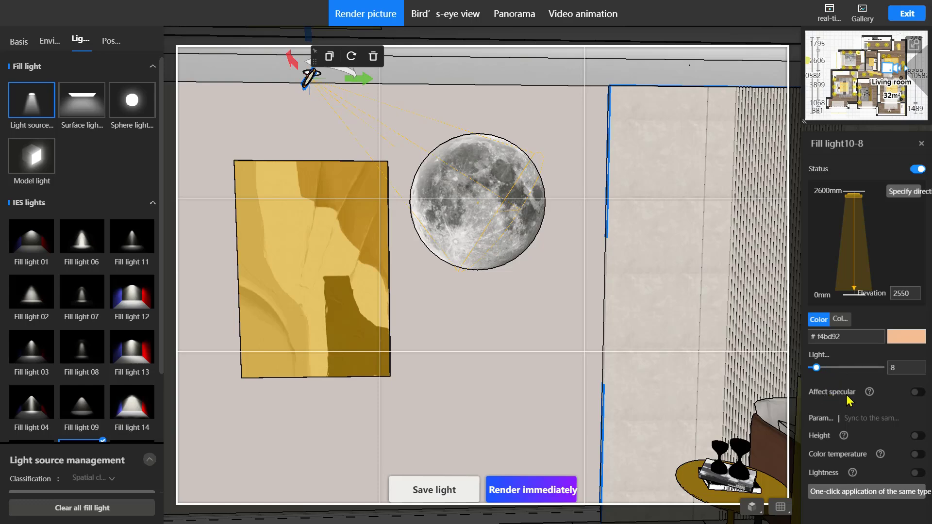
Set the brightness of the ceiling spotlight near the kitchen glass doors to 20 and sync lightness to lights of the same type.
{"action": "mouse_move", "coordinate": [870, 396]}
{"action": "left_click_drag", "start_coordinate": [541, 306], "coordinate": [438, 269]}
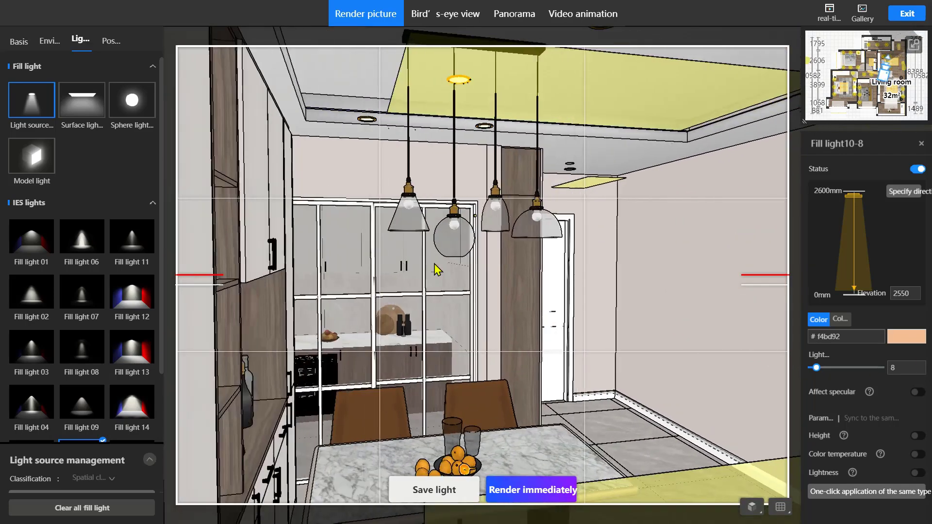
{"action": "key", "text": "d"}
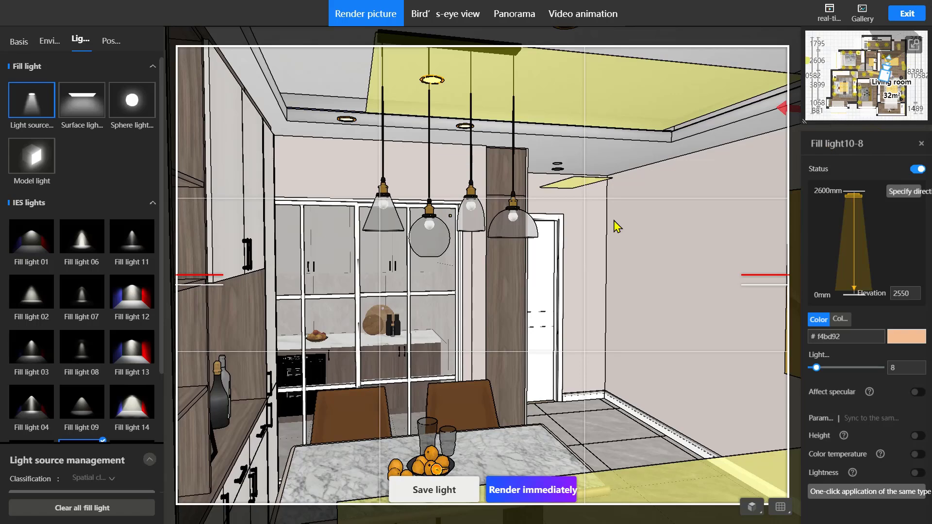
{"action": "left_click_drag", "start_coordinate": [617, 227], "coordinate": [645, 163]}
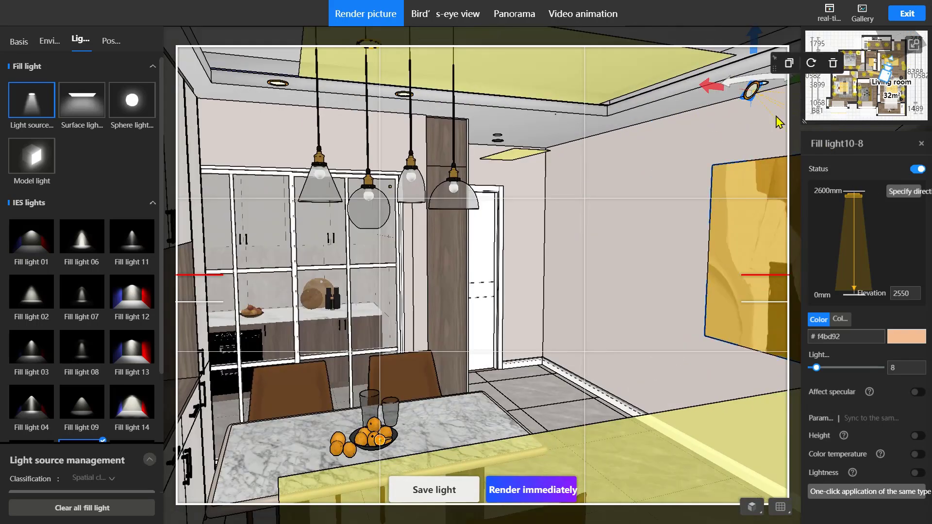
{"action": "left_click", "coordinate": [277, 83]}
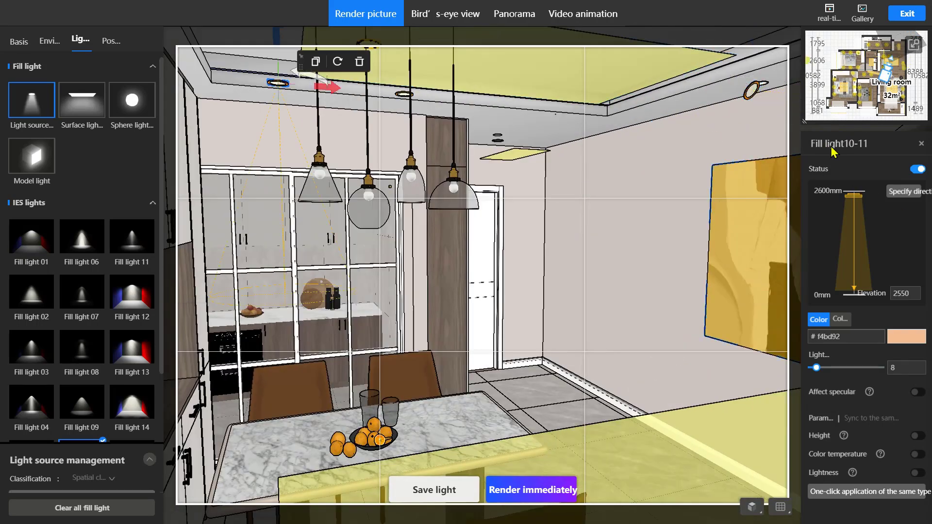
{"action": "left_click", "coordinate": [901, 368]}
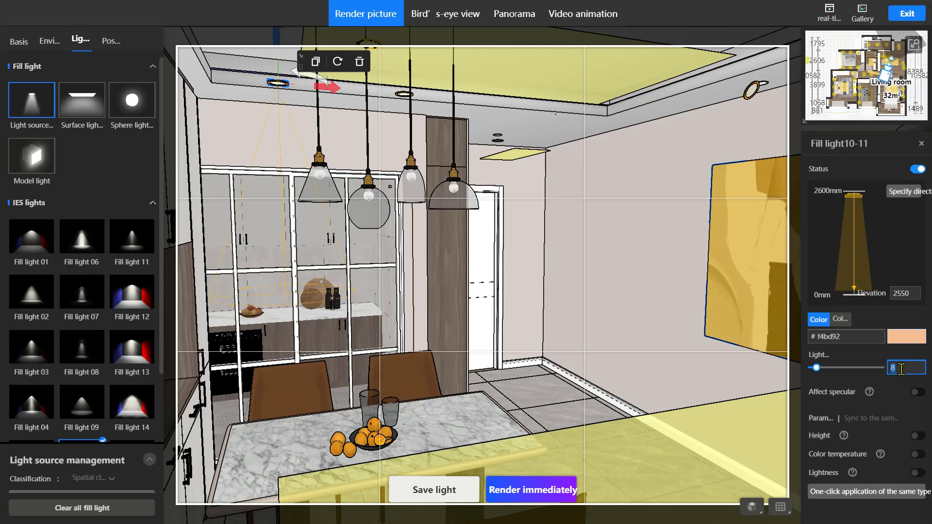
{"action": "type", "text": "20"}
{"action": "key", "text": "Return"}
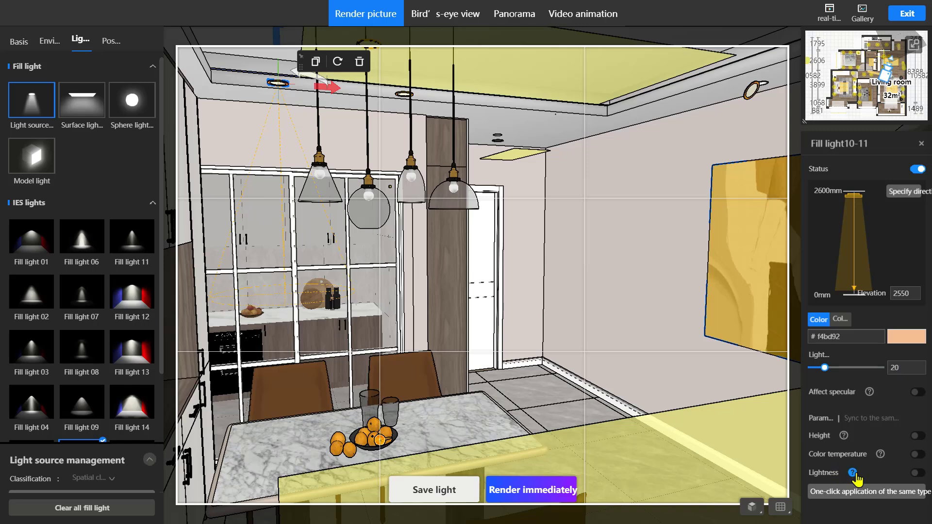
{"action": "left_click", "coordinate": [918, 473]}
{"action": "left_click", "coordinate": [717, 101]}
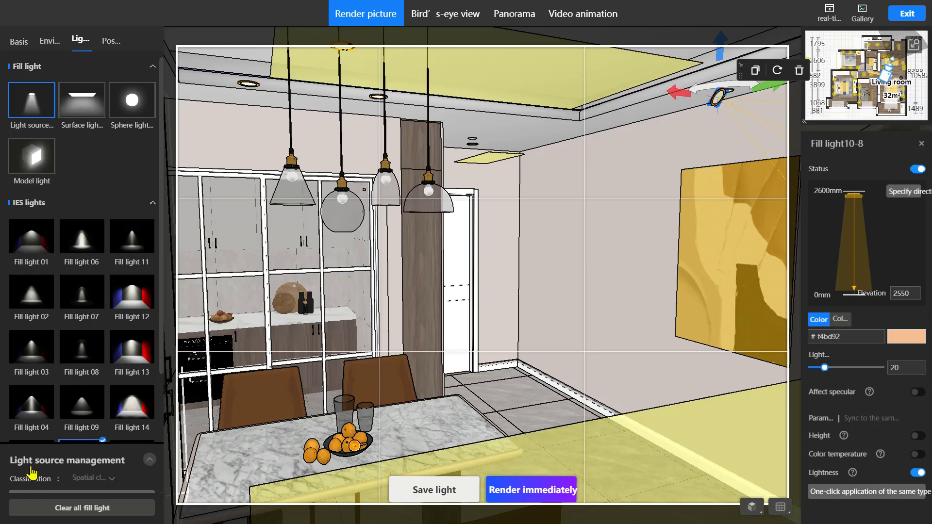
Review the light source management list room by room, including its classification options.
{"action": "left_click", "coordinate": [149, 461]}
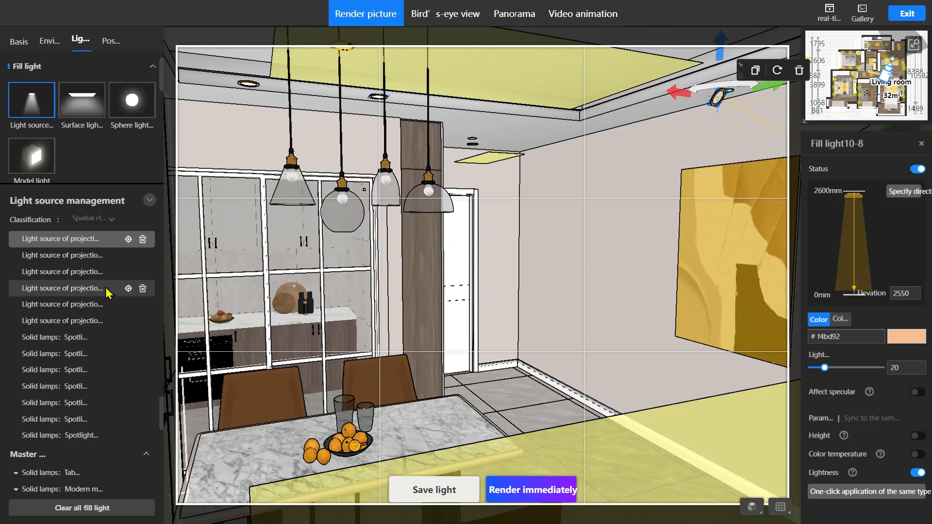
{"action": "scroll", "coordinate": [108, 306], "scroll_direction": "up", "scroll_amount": 3}
{"action": "scroll", "coordinate": [102, 294], "scroll_direction": "down", "scroll_amount": 4}
{"action": "scroll", "coordinate": [102, 294], "scroll_direction": "up", "scroll_amount": 5}
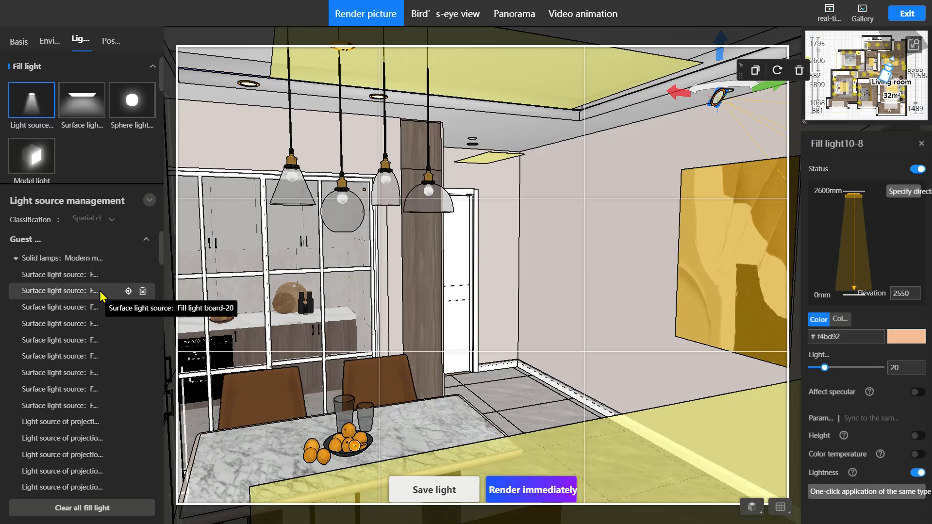
{"action": "left_click", "coordinate": [111, 223]}
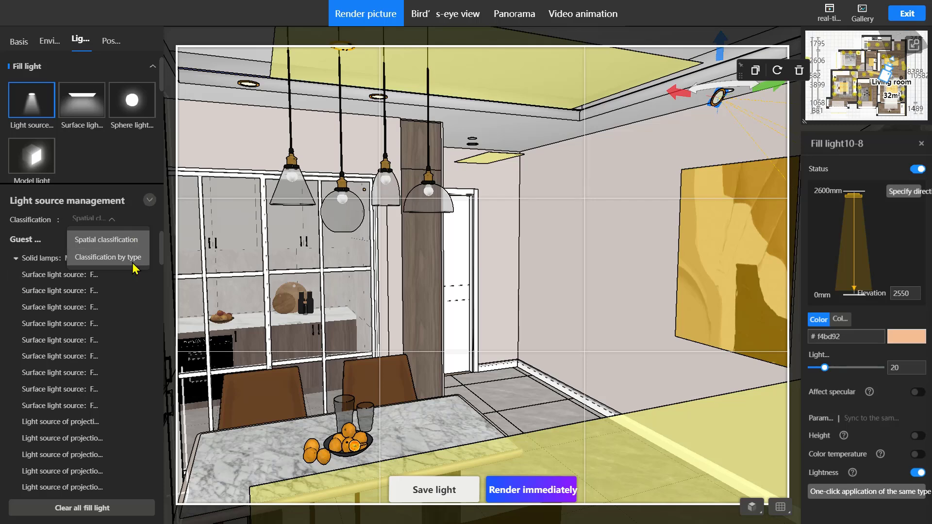
{"action": "left_click", "coordinate": [107, 226]}
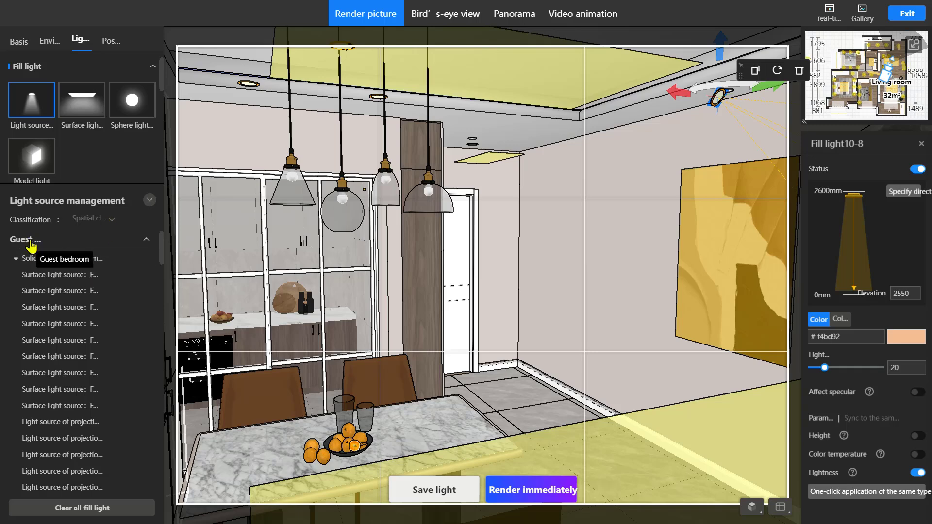
{"action": "scroll", "coordinate": [73, 291], "scroll_direction": "down", "scroll_amount": 10}
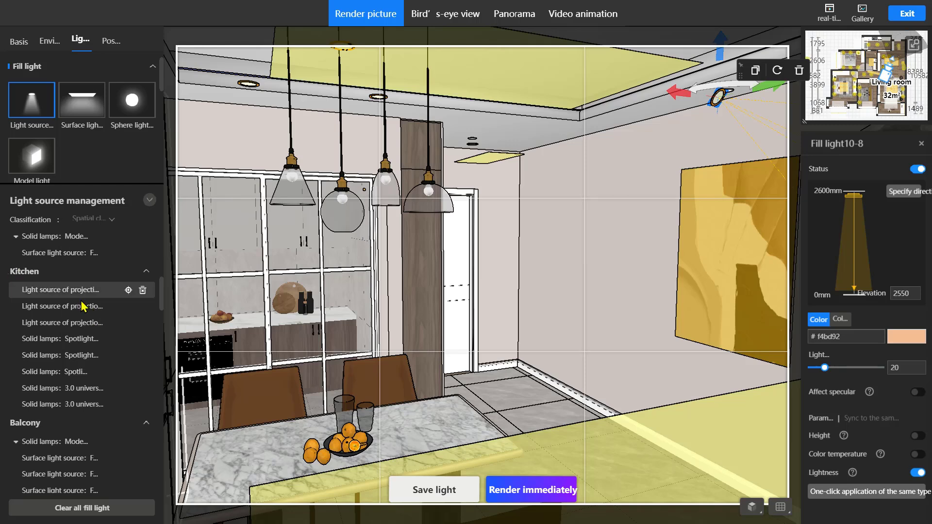
{"action": "scroll", "coordinate": [82, 304], "scroll_direction": "up", "scroll_amount": 2}
{"action": "scroll", "coordinate": [78, 296], "scroll_direction": "up", "scroll_amount": 2}
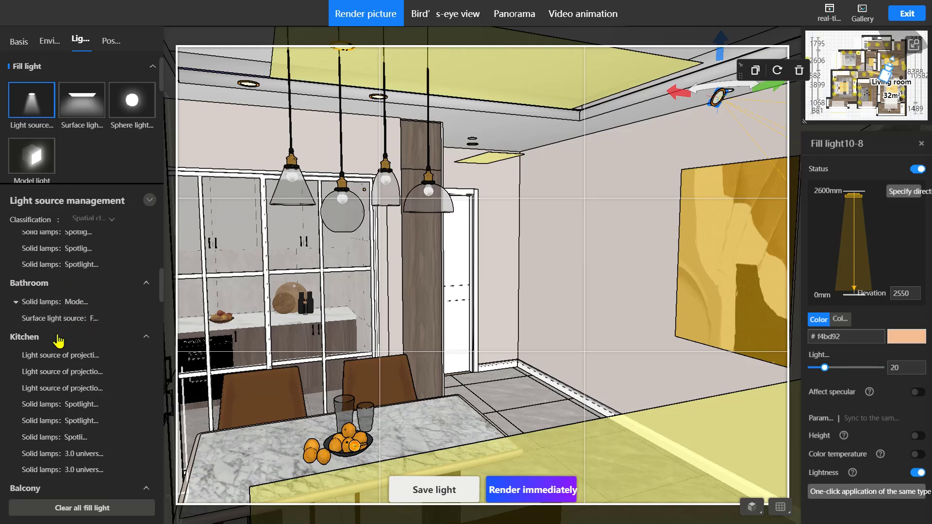
{"action": "scroll", "coordinate": [73, 384], "scroll_direction": "down", "scroll_amount": 5}
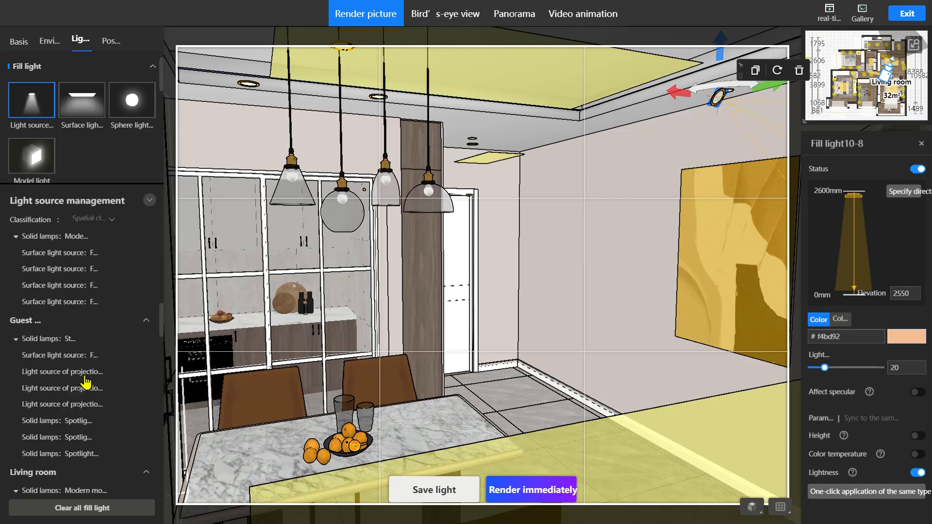
{"action": "scroll", "coordinate": [85, 384], "scroll_direction": "down", "scroll_amount": 3}
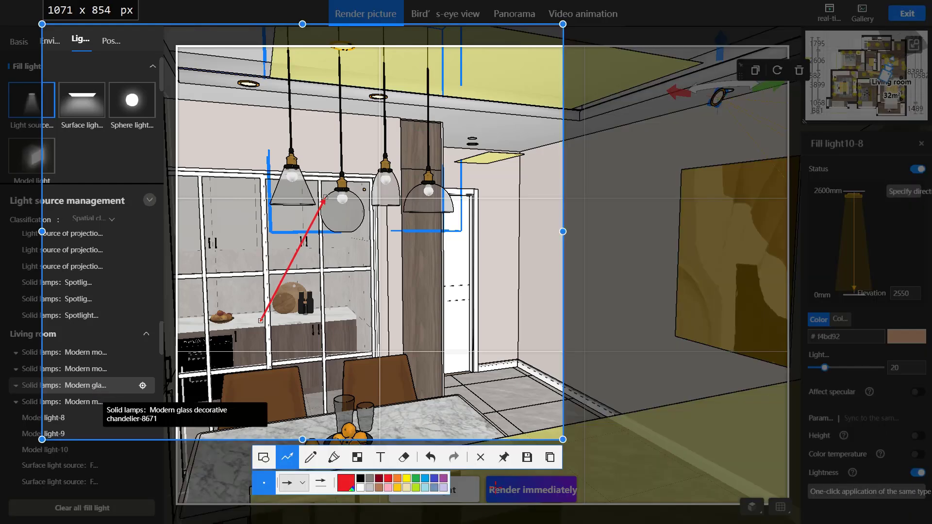
Focus the camera on the living room's modern glass decorative chandelier and open its light settings.
{"action": "left_click", "coordinate": [481, 458]}
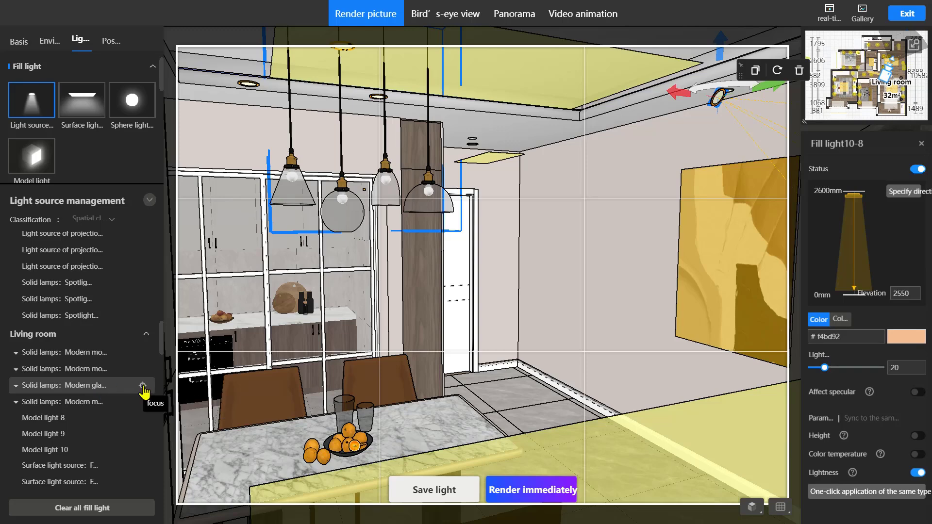
{"action": "left_click", "coordinate": [144, 387]}
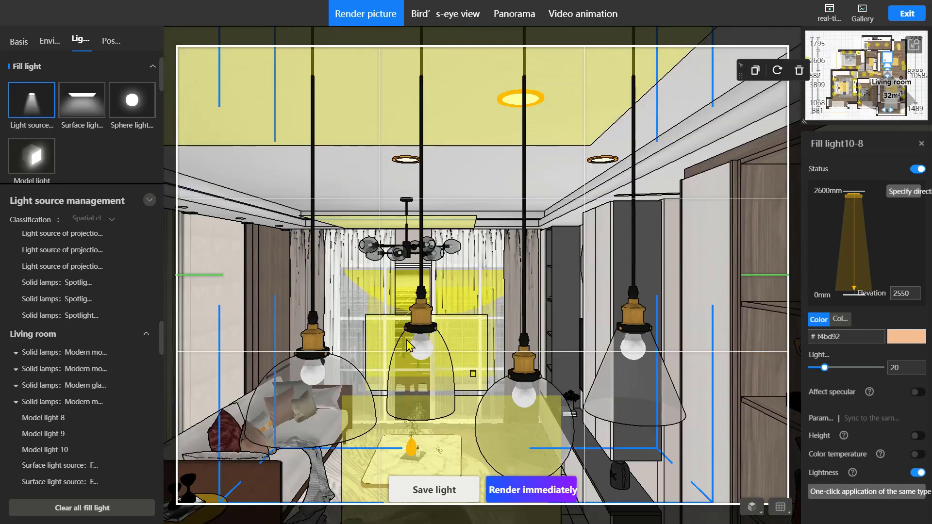
{"action": "left_click", "coordinate": [543, 408]}
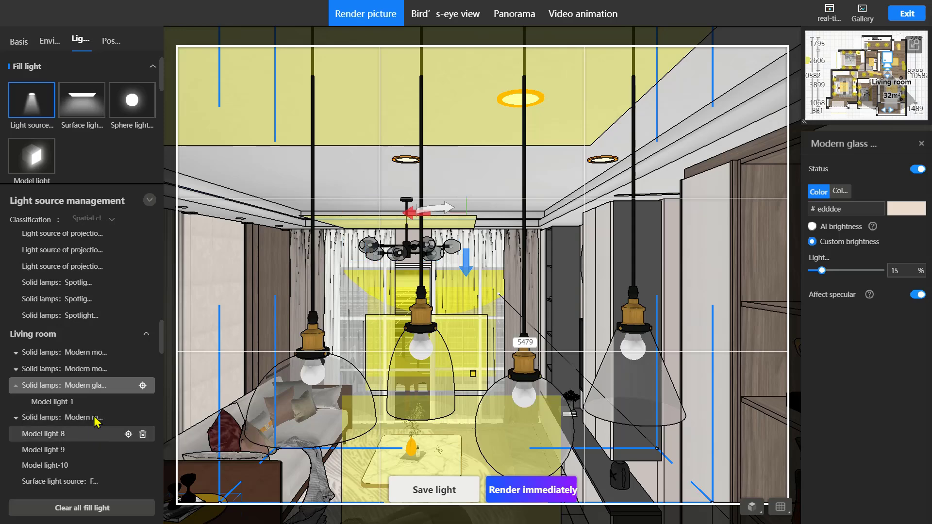
Inspect the settings of the first surface light source listed for the living room and collapse the light source list.
{"action": "scroll", "coordinate": [85, 383], "scroll_direction": "down", "scroll_amount": 2}
{"action": "left_click", "coordinate": [82, 373]}
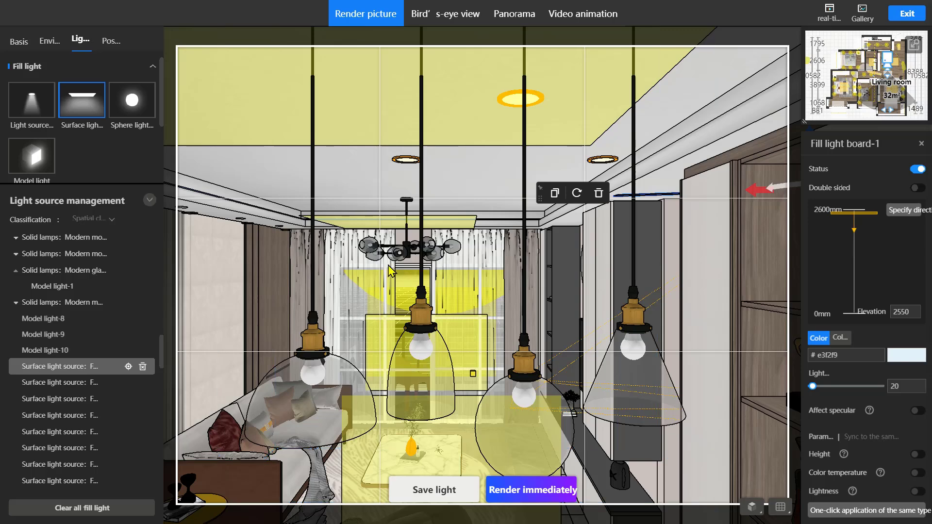
{"action": "left_click", "coordinate": [316, 275]}
{"action": "key", "text": "e"}
{"action": "key", "text": "e"}
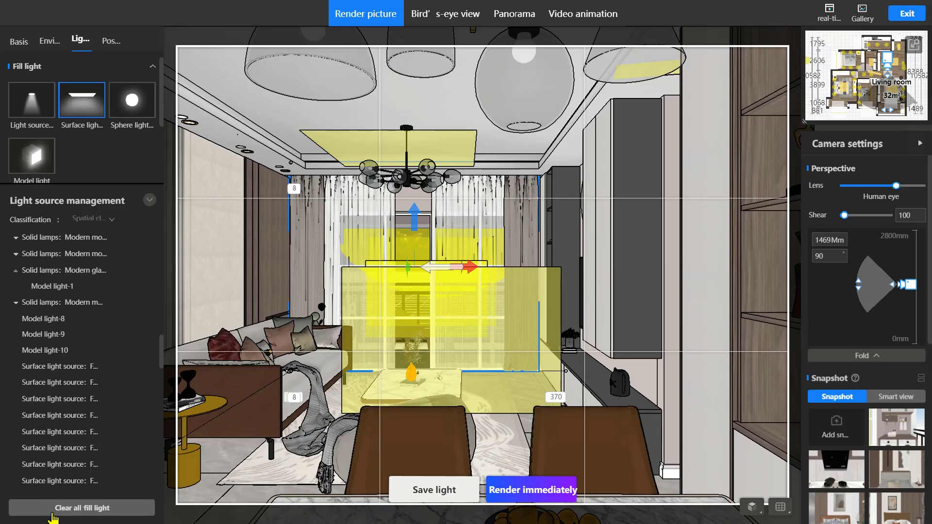
{"action": "left_click", "coordinate": [149, 203]}
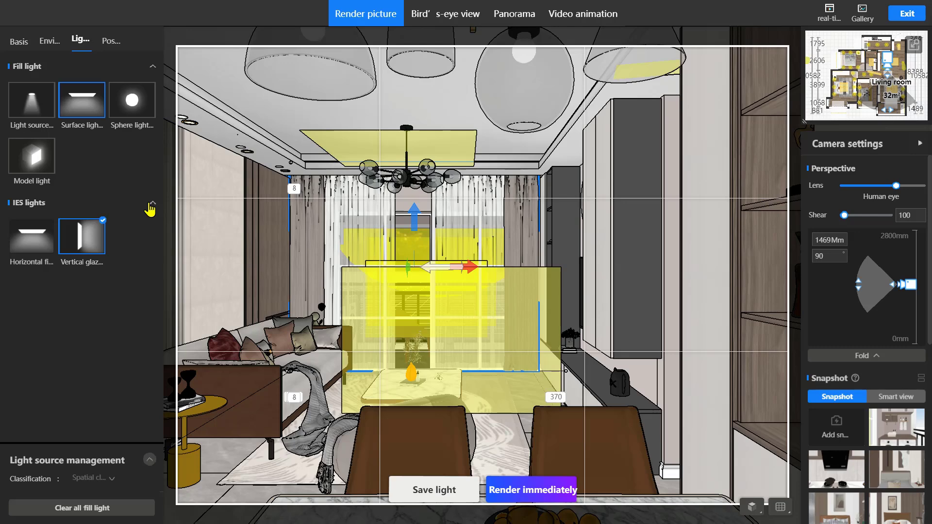
Enable sunlight in the environment settings.
{"action": "left_click", "coordinate": [49, 49]}
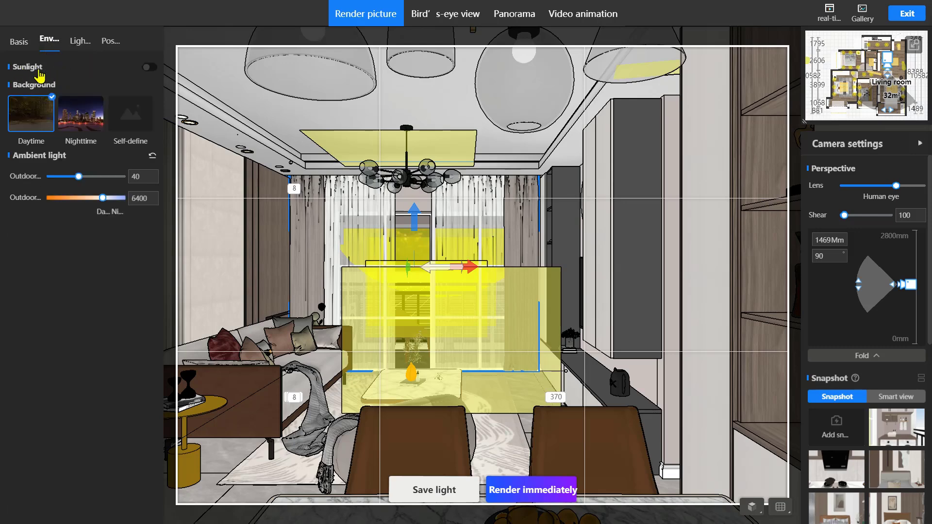
{"action": "left_click", "coordinate": [149, 67]}
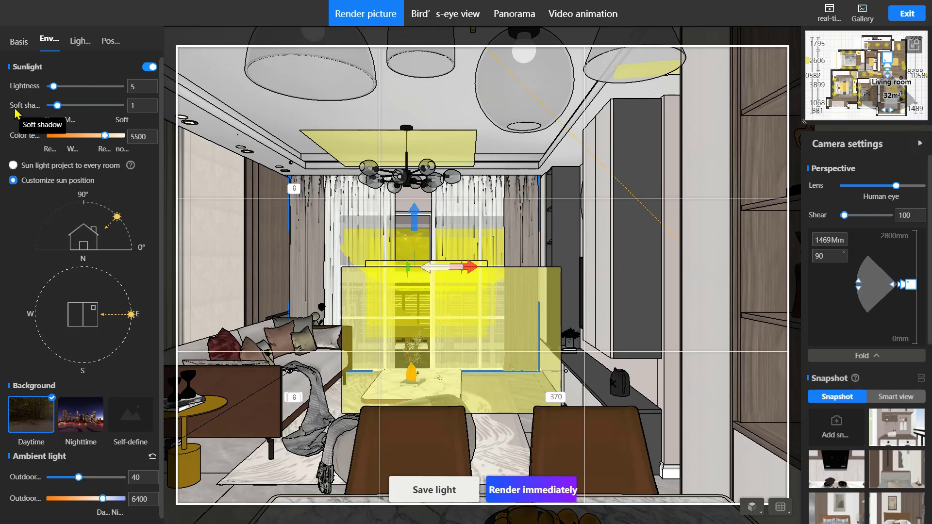
{"action": "key", "text": "alt+Tab"}
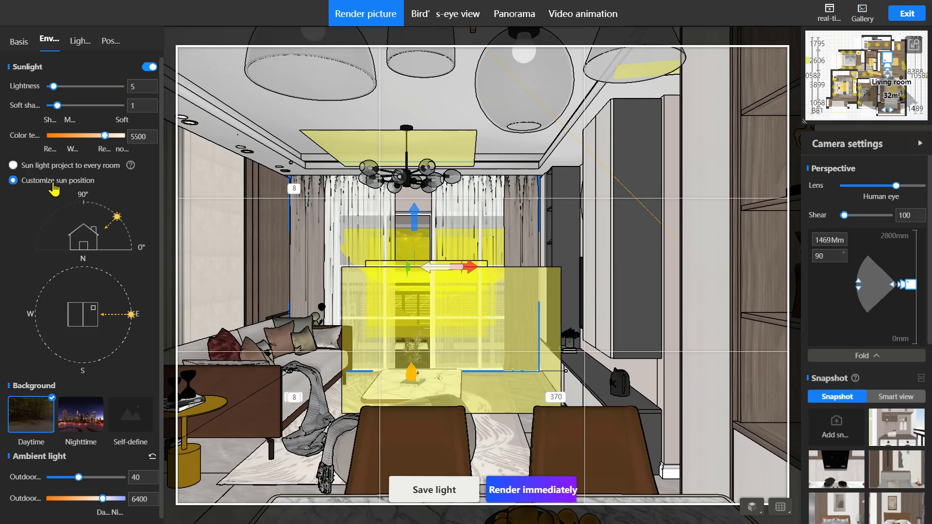
Make the floor plan the main view and raise the custom sun position's elevation slightly.
{"action": "left_click", "coordinate": [915, 45]}
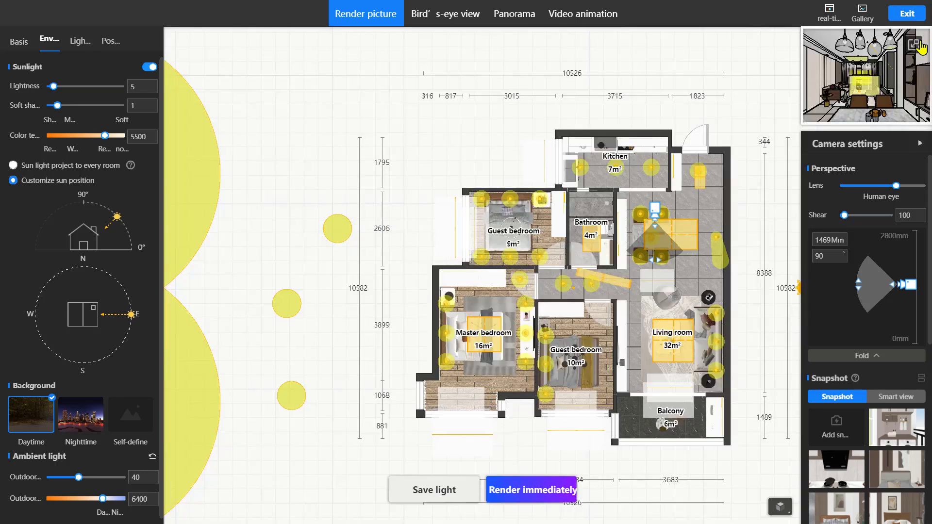
{"action": "mouse_move", "coordinate": [632, 68]}
{"action": "left_mouse_down"}
{"action": "mouse_move", "coordinate": [558, 64]}
{"action": "mouse_move", "coordinate": [570, 60]}
{"action": "left_mouse_up"}
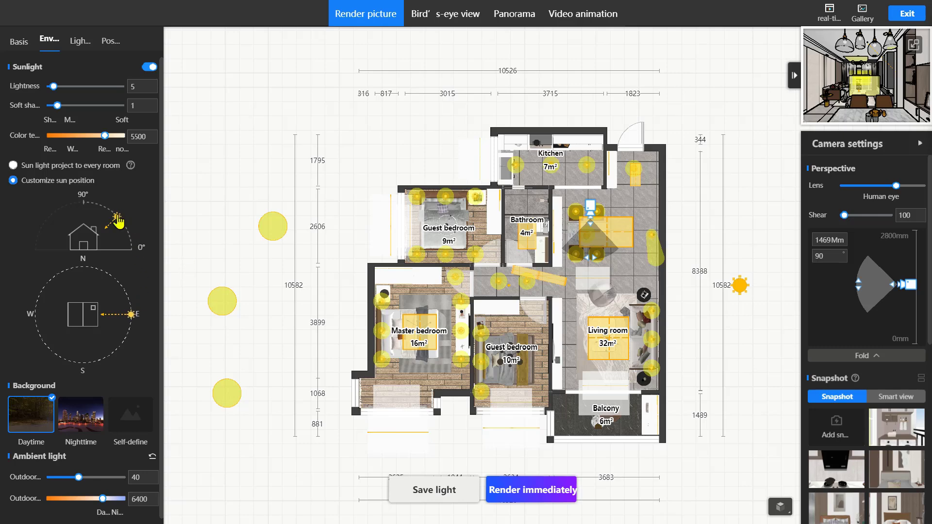
{"action": "mouse_move", "coordinate": [117, 217]}
{"action": "left_mouse_down"}
{"action": "mouse_move", "coordinate": [124, 223]}
{"action": "mouse_move", "coordinate": [114, 214]}
{"action": "left_mouse_up"}
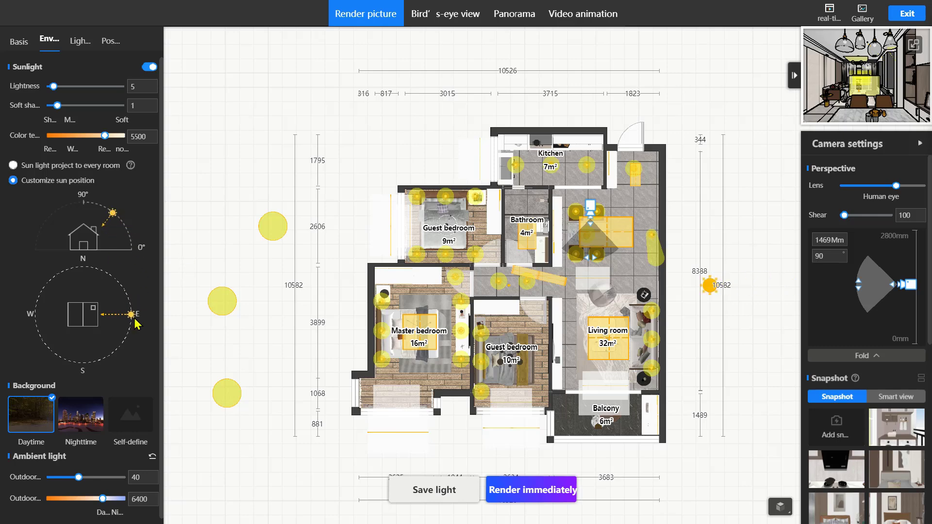
Reposition the custom sun on the floor plan so that sunlight enters the apartment from the west.
{"action": "mouse_move", "coordinate": [132, 315]}
{"action": "left_mouse_down"}
{"action": "mouse_move", "coordinate": [126, 355]}
{"action": "mouse_move", "coordinate": [114, 351]}
{"action": "mouse_move", "coordinate": [141, 314]}
{"action": "left_mouse_up"}
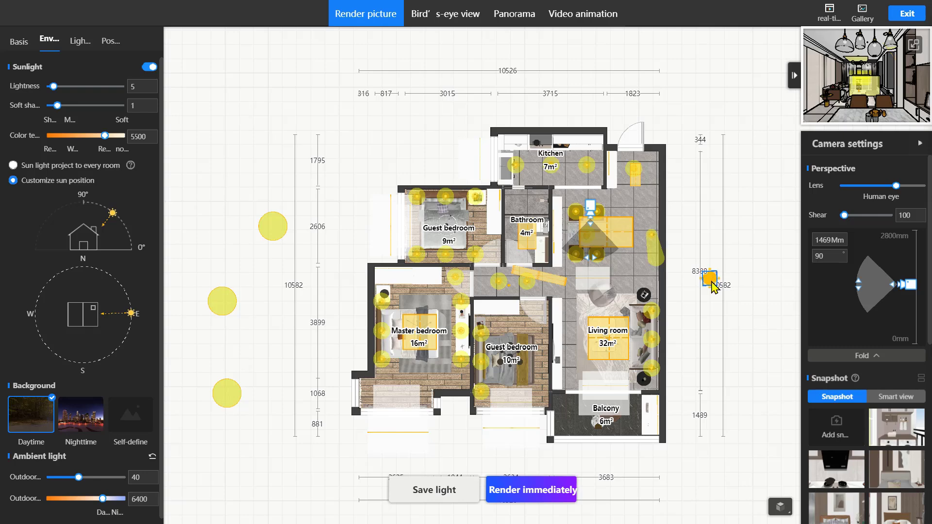
{"action": "mouse_move", "coordinate": [711, 278]}
{"action": "left_mouse_down"}
{"action": "mouse_move", "coordinate": [711, 222]}
{"action": "mouse_move", "coordinate": [592, 162]}
{"action": "mouse_move", "coordinate": [479, 180]}
{"action": "mouse_move", "coordinate": [421, 296]}
{"action": "mouse_move", "coordinate": [713, 258]}
{"action": "mouse_move", "coordinate": [488, 137]}
{"action": "mouse_move", "coordinate": [445, 153]}
{"action": "mouse_move", "coordinate": [441, 165]}
{"action": "left_mouse_up"}
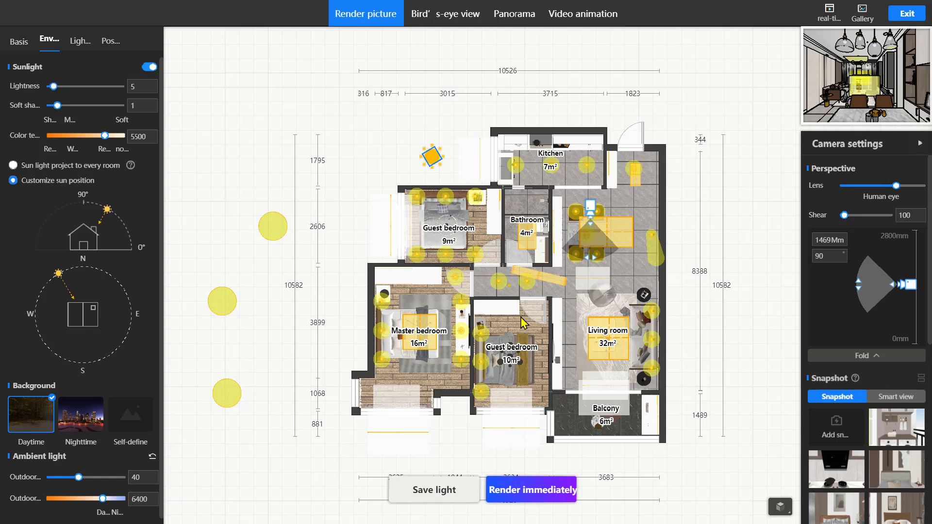
{"action": "scroll", "coordinate": [522, 321], "scroll_direction": "up", "scroll_amount": 3}
{"action": "scroll", "coordinate": [522, 310], "scroll_direction": "up", "scroll_amount": 1}
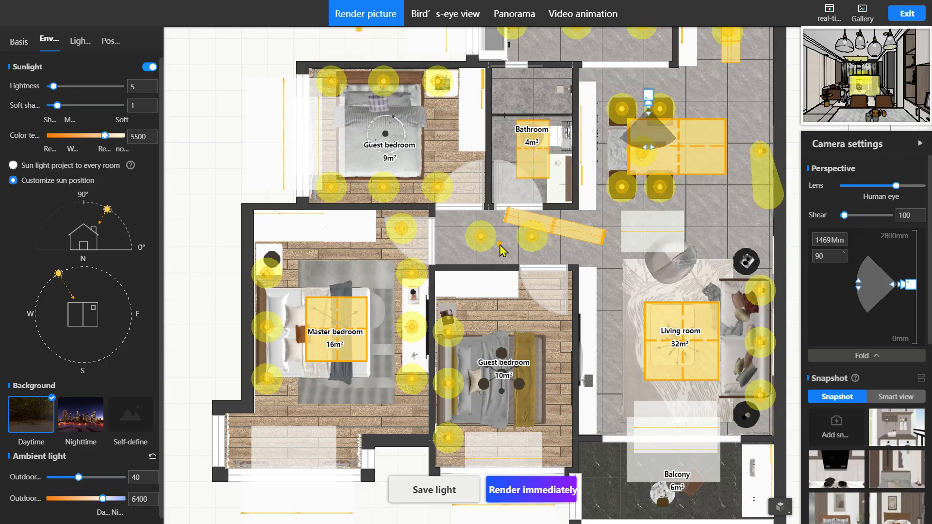
{"action": "left_click_drag", "start_coordinate": [500, 244], "coordinate": [650, 44]}
{"action": "scroll", "coordinate": [510, 232], "scroll_direction": "down", "scroll_amount": 1}
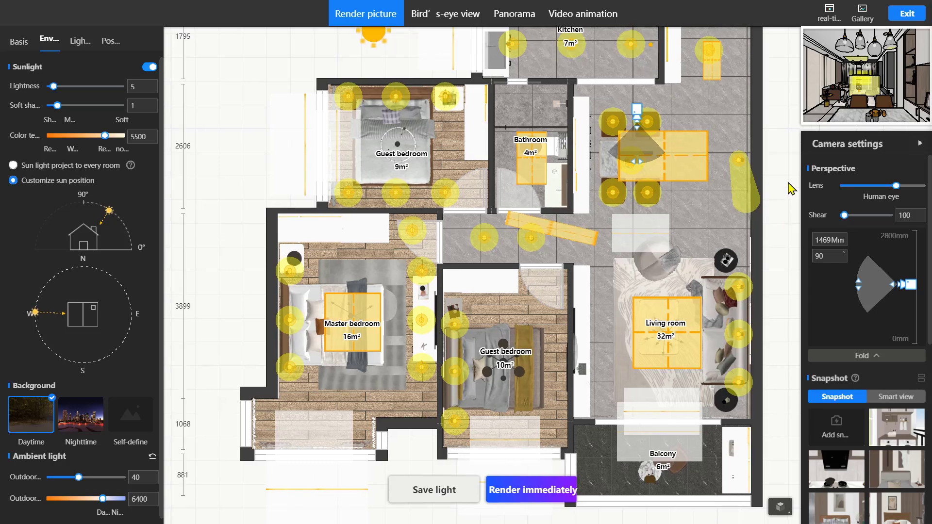
{"action": "scroll", "coordinate": [788, 183], "scroll_direction": "down", "scroll_amount": 3}
{"action": "left_click_drag", "start_coordinate": [776, 175], "coordinate": [678, 204]}
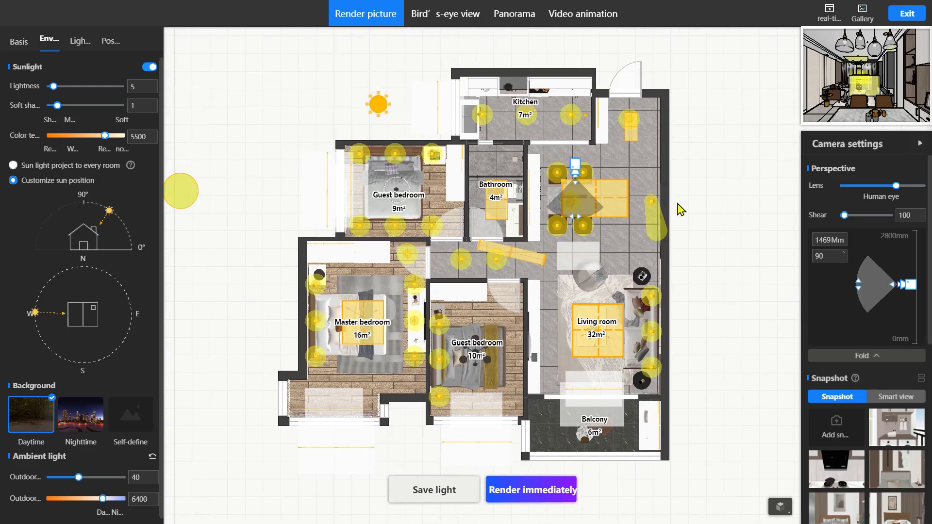
{"action": "left_click_drag", "start_coordinate": [752, 204], "coordinate": [721, 204]}
{"action": "scroll", "coordinate": [759, 189], "scroll_direction": "up", "scroll_amount": 2}
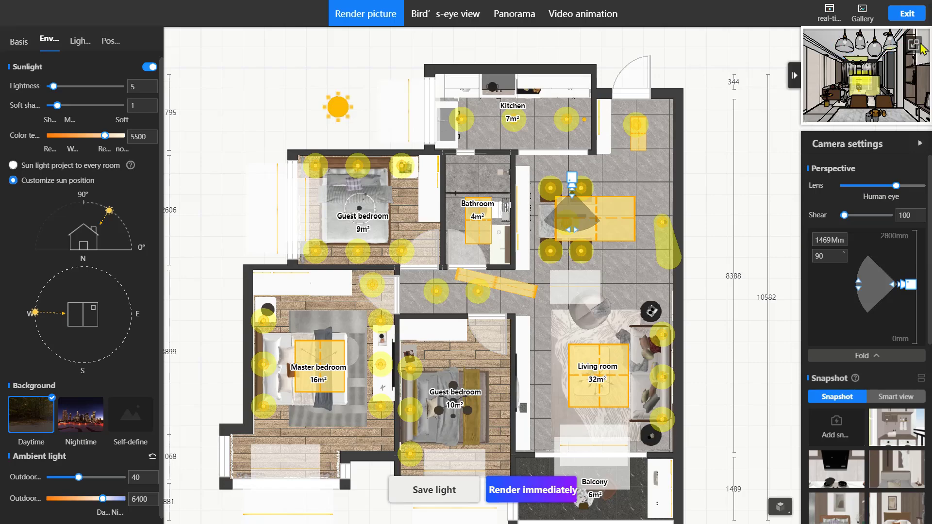
Make the 3D camera view the main view and aim it at the kitchen window, sink and hob.
{"action": "left_click", "coordinate": [914, 45]}
{"action": "left_click_drag", "start_coordinate": [398, 305], "coordinate": [474, 58]}
{"action": "key", "text": "w"}
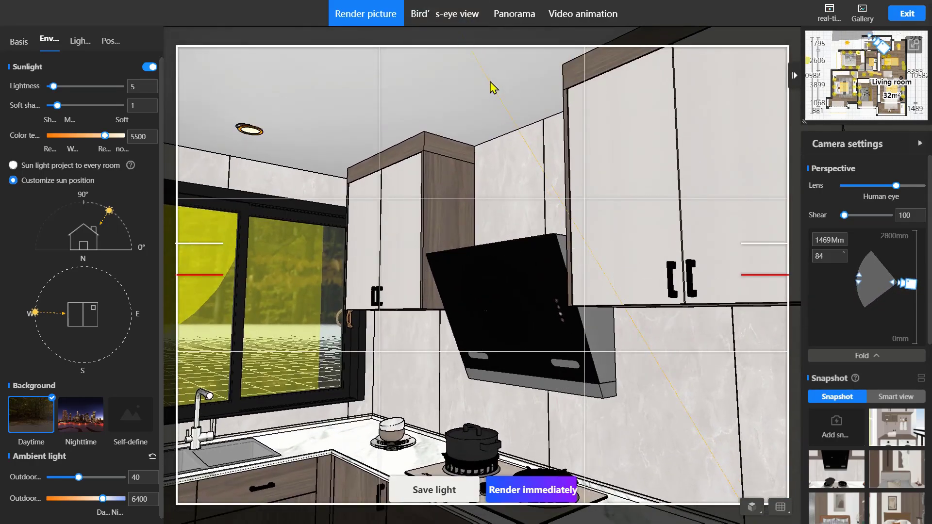
{"action": "left_click_drag", "start_coordinate": [503, 291], "coordinate": [549, 323]}
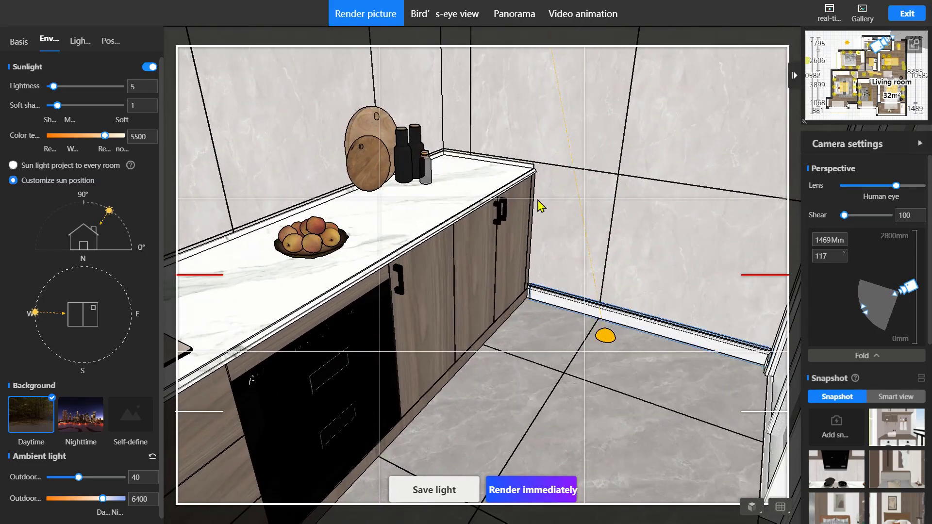
{"action": "left_click_drag", "start_coordinate": [619, 320], "coordinate": [530, 241]}
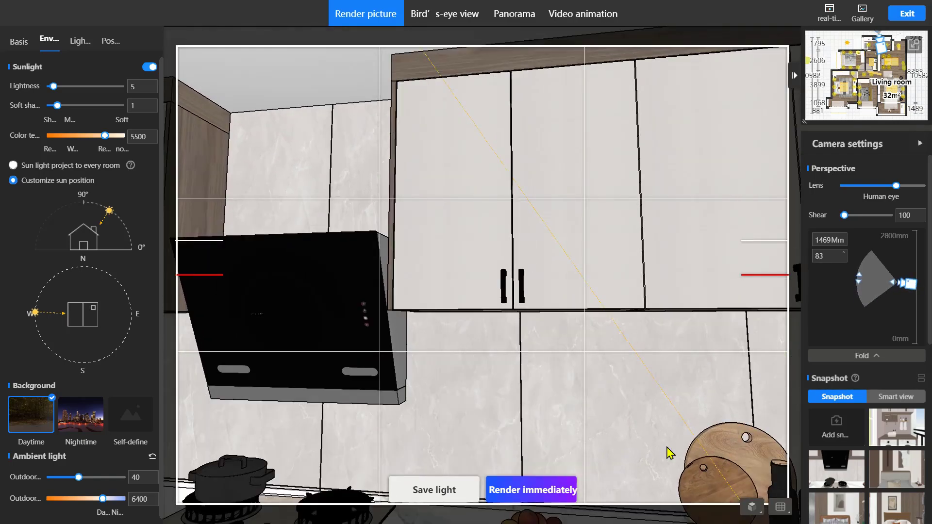
{"action": "left_click_drag", "start_coordinate": [670, 451], "coordinate": [672, 370]}
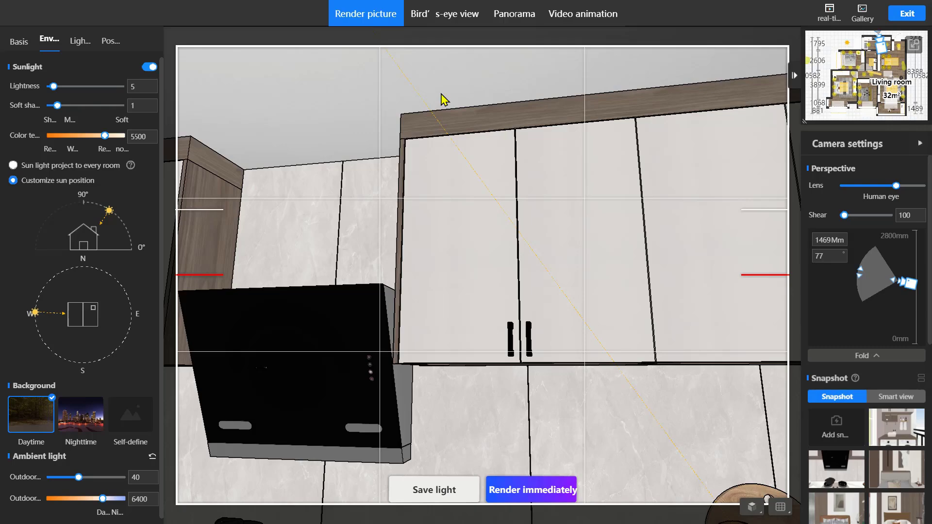
{"action": "left_click_drag", "start_coordinate": [513, 93], "coordinate": [557, 135]}
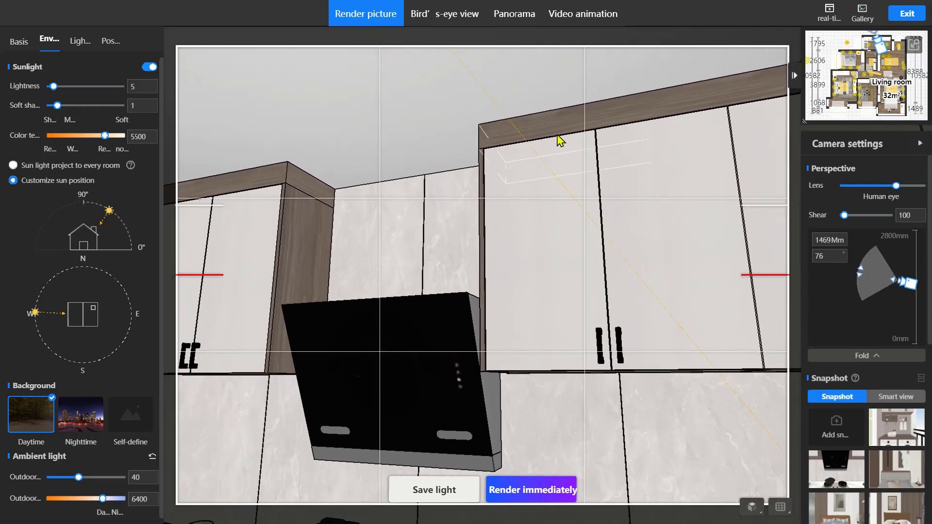
{"action": "left_click_drag", "start_coordinate": [574, 187], "coordinate": [479, 236]}
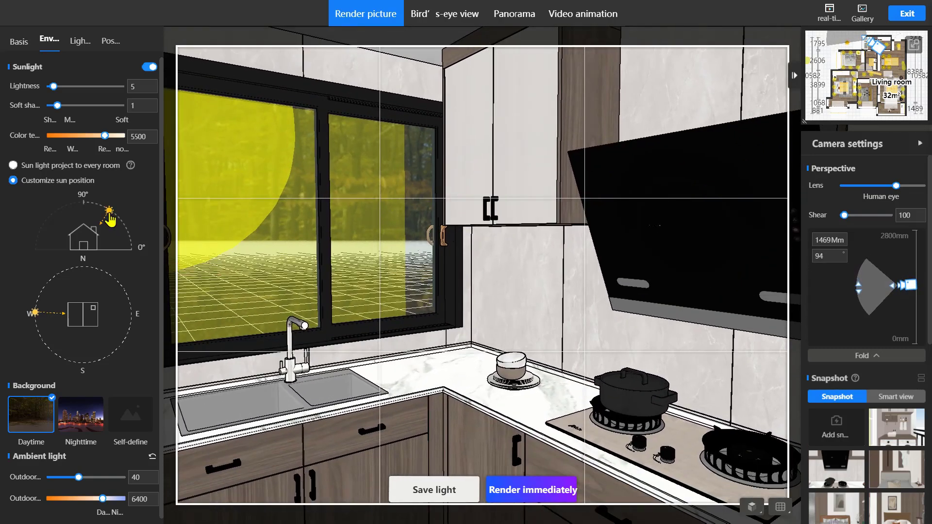
Lower the custom sun's elevation close to the horizon and look over the basic rendering settings.
{"action": "left_click_drag", "start_coordinate": [110, 219], "coordinate": [125, 242]}
{"action": "left_click_drag", "start_coordinate": [123, 237], "coordinate": [123, 239]}
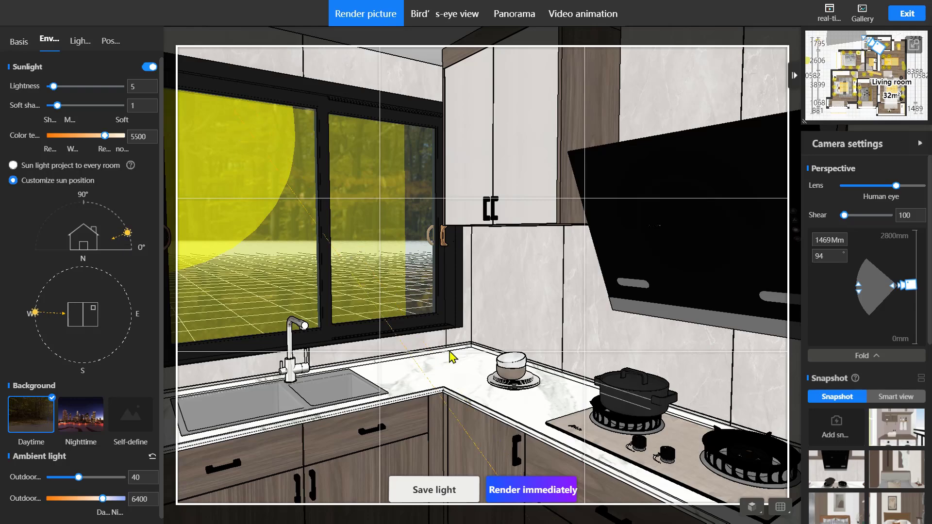
{"action": "left_click_drag", "start_coordinate": [352, 251], "coordinate": [470, 369]}
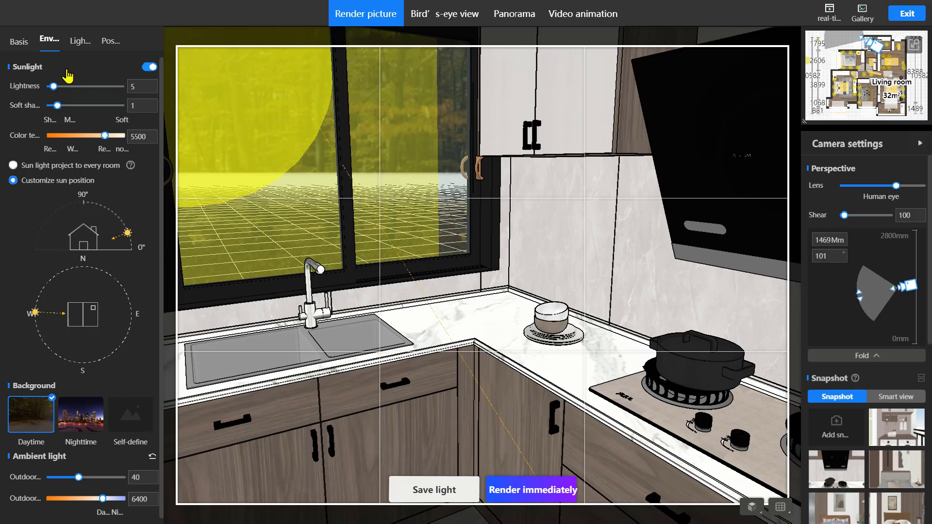
{"action": "left_click", "coordinate": [19, 41]}
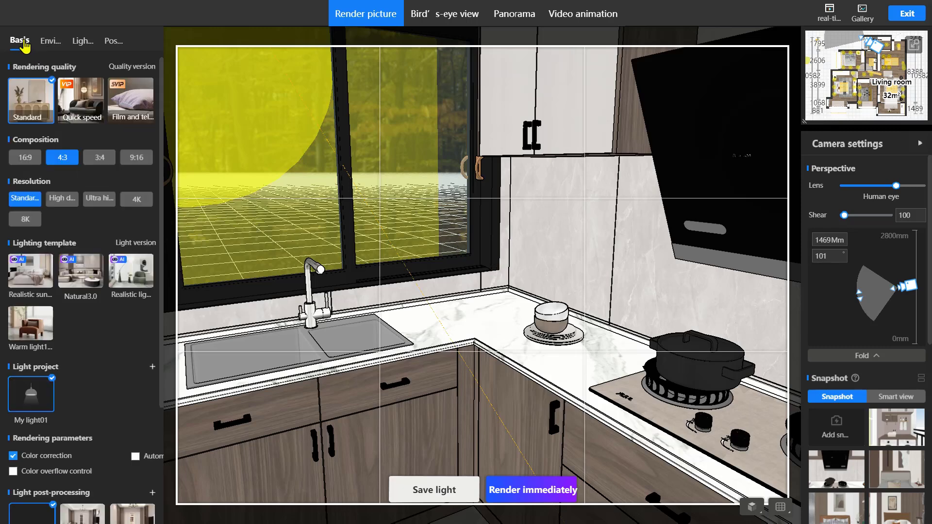
{"action": "scroll", "coordinate": [54, 177], "scroll_direction": "down", "scroll_amount": 3}
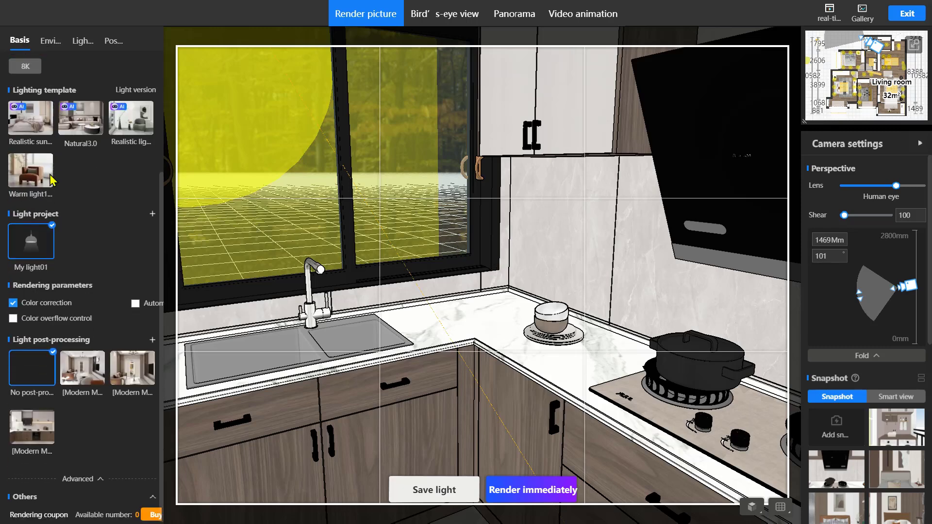
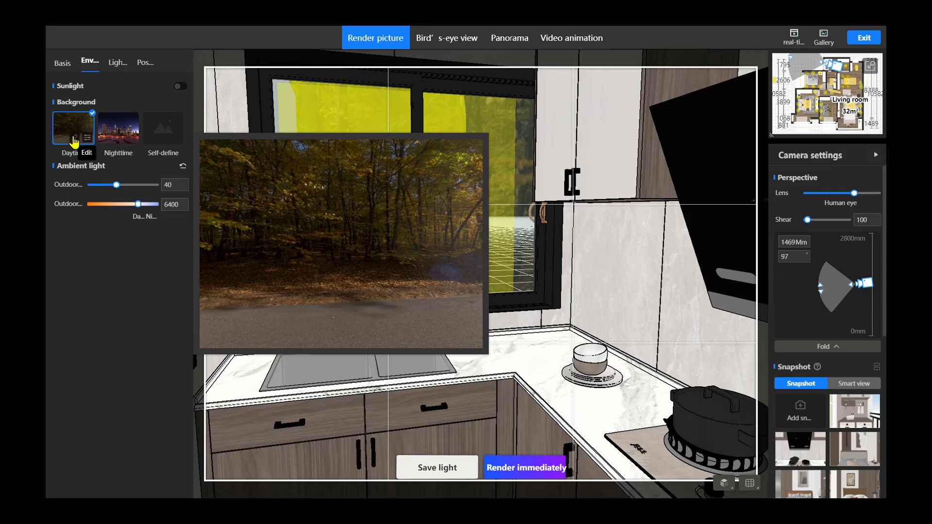
Change the daytime background to Exotic Town.
{"action": "left_click", "coordinate": [75, 141]}
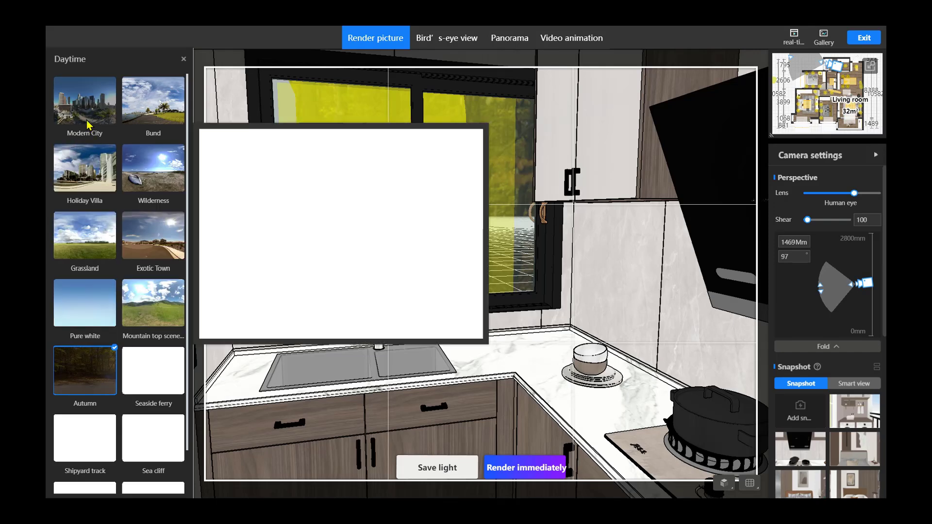
{"action": "left_click", "coordinate": [146, 247]}
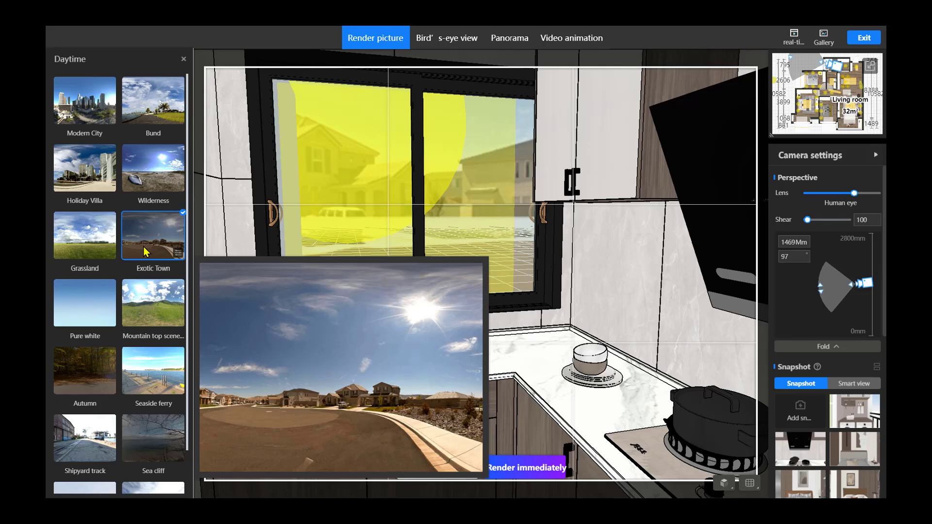
{"action": "left_click", "coordinate": [184, 59]}
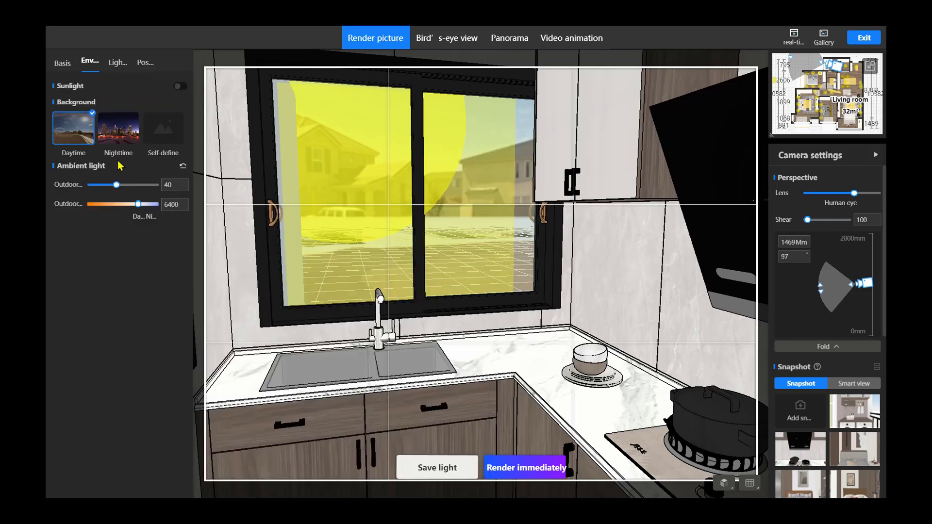
Set the Exotic Town background's rotation angle to 61° and keep its location brightness at 2.
{"action": "mouse_move", "coordinate": [87, 141]}
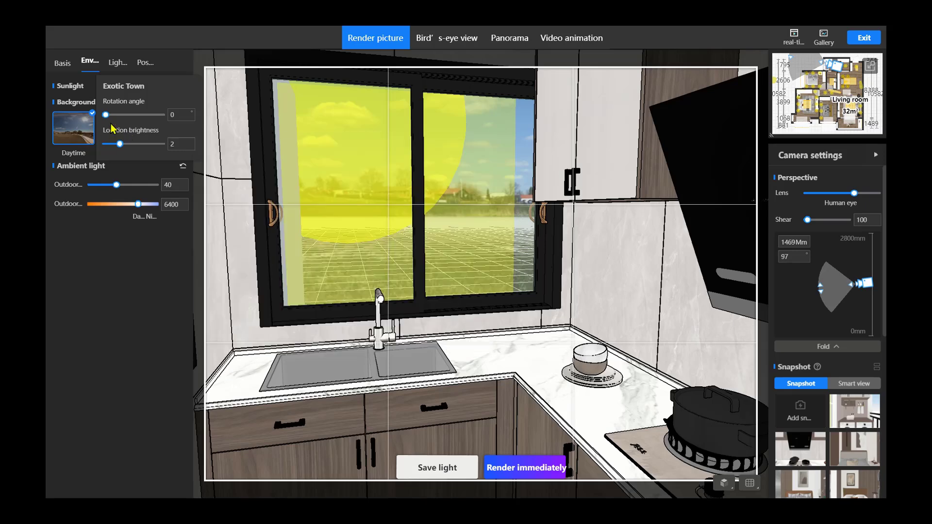
{"action": "left_click_drag", "start_coordinate": [105, 115], "coordinate": [115, 115]}
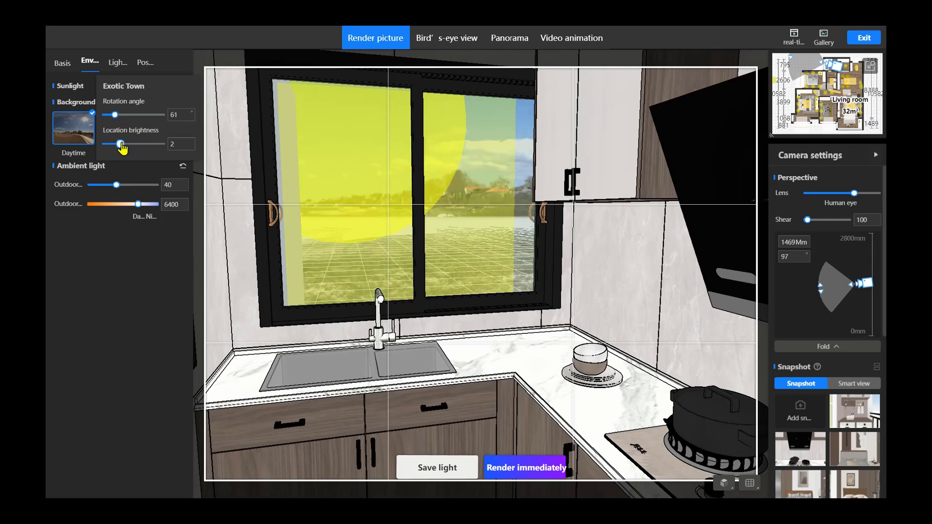
{"action": "mouse_move", "coordinate": [121, 145]}
{"action": "left_mouse_down"}
{"action": "mouse_move", "coordinate": [159, 146]}
{"action": "mouse_move", "coordinate": [119, 145]}
{"action": "left_mouse_up"}
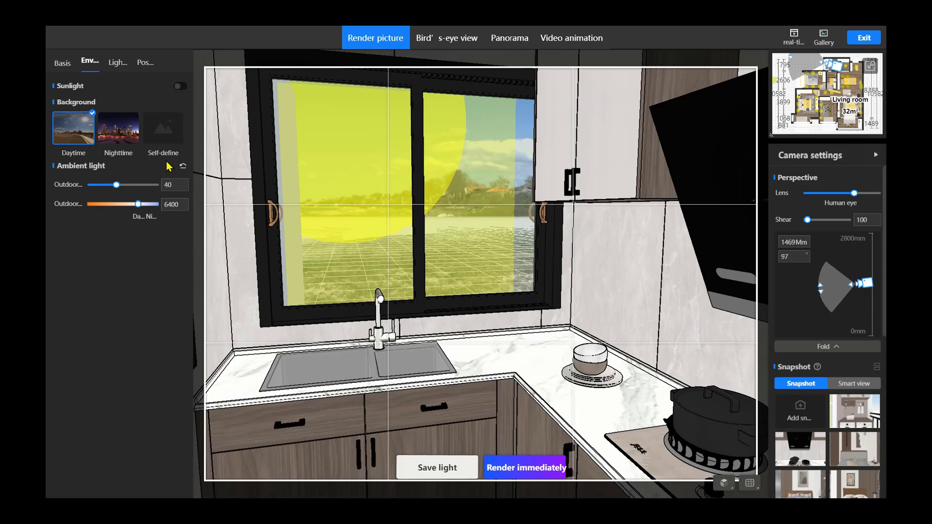
{"action": "mouse_move", "coordinate": [168, 131]}
Frame the whole kitchen with the window, counter and hob, and start a new light post-processing rendering of that view.
{"action": "left_click", "coordinate": [63, 67]}
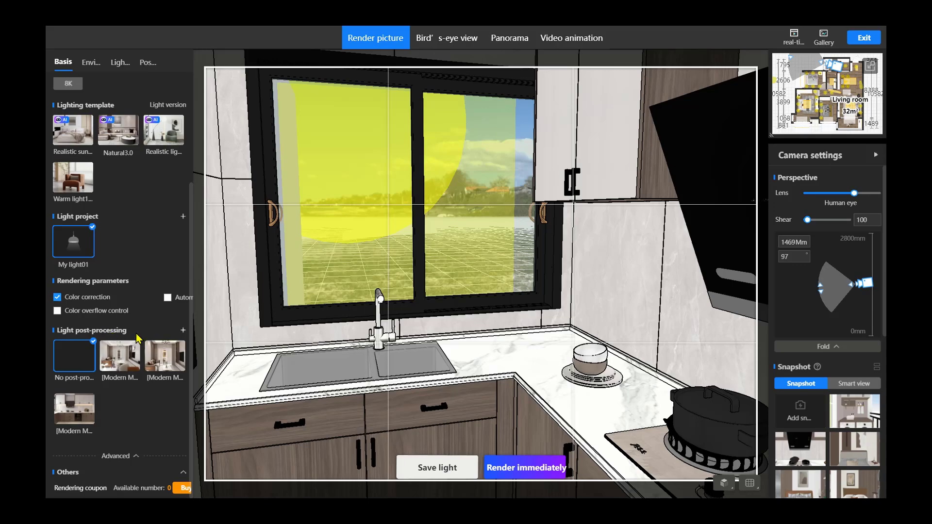
{"action": "left_click_drag", "start_coordinate": [376, 248], "coordinate": [462, 291]}
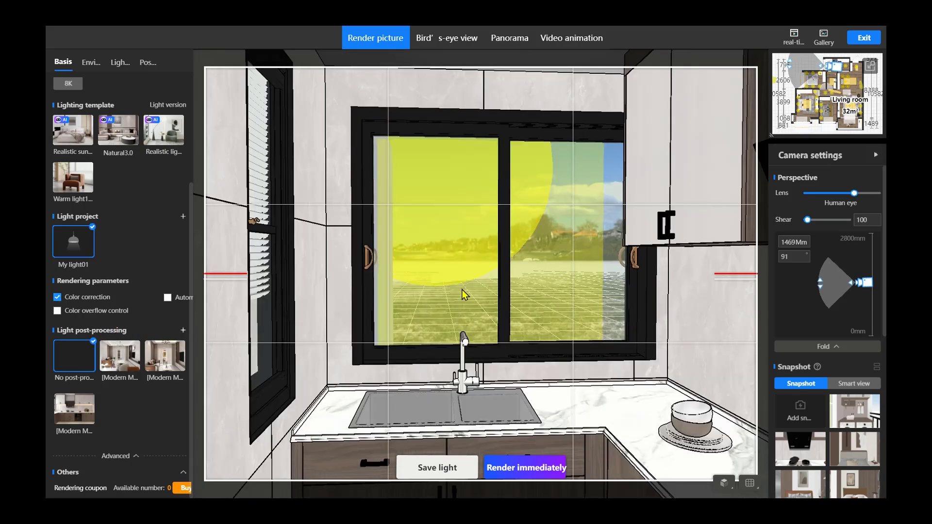
{"action": "scroll", "coordinate": [464, 294], "scroll_direction": "down", "scroll_amount": 6}
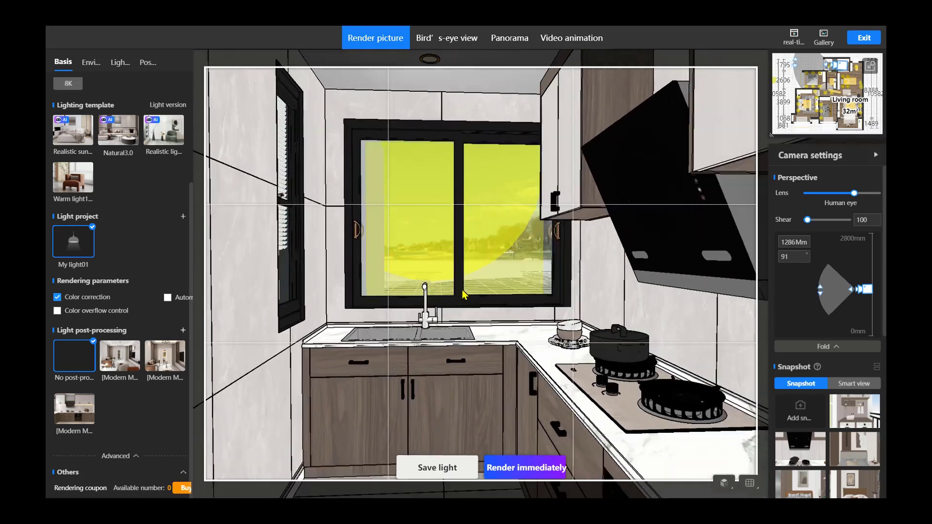
{"action": "scroll", "coordinate": [464, 294], "scroll_direction": "down", "scroll_amount": 5}
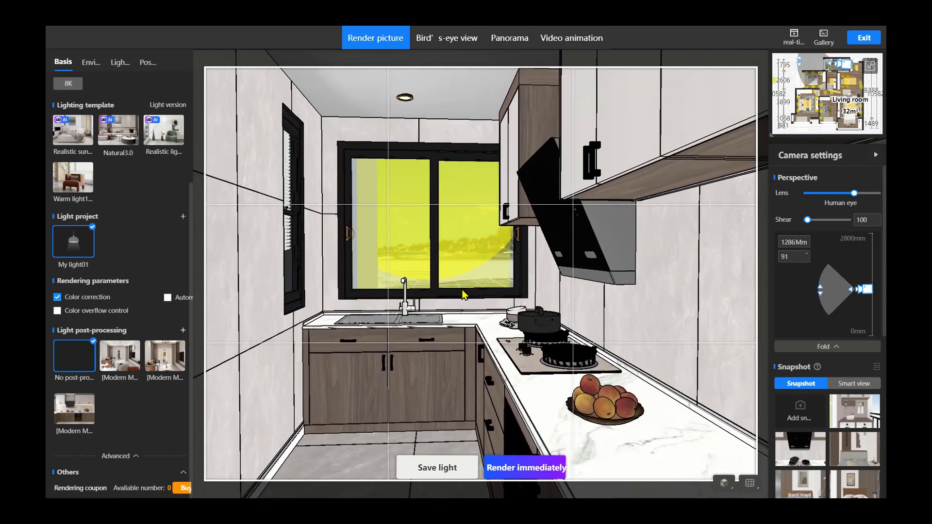
{"action": "key", "text": "d"}
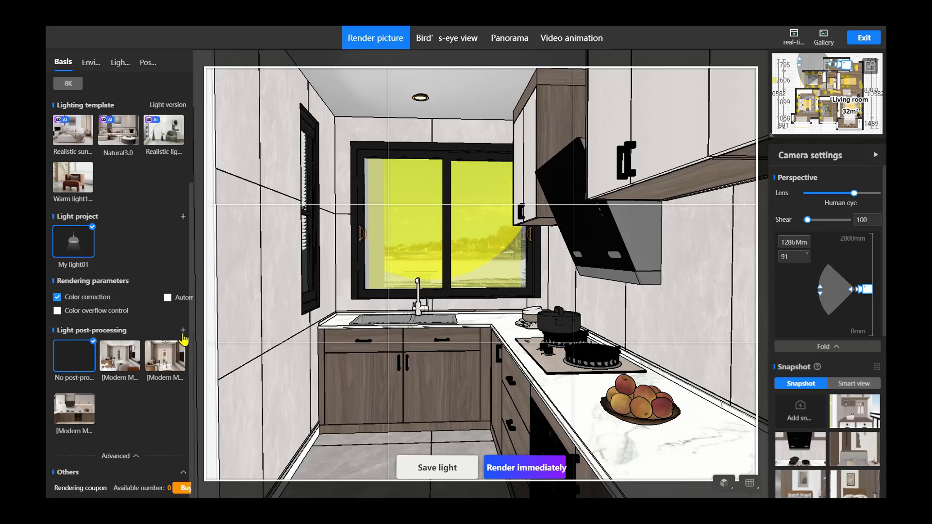
{"action": "left_click", "coordinate": [183, 334]}
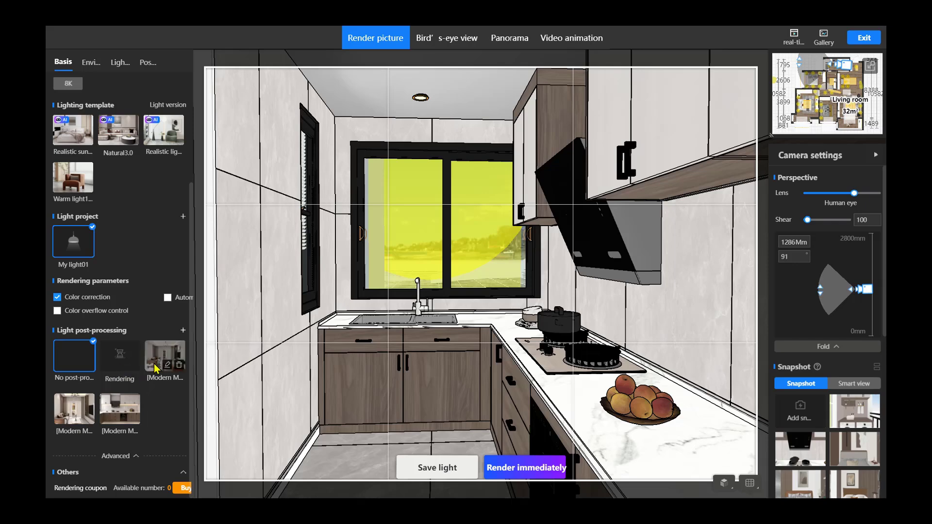
Open the finished living room post-processing result for real-time light adjustment and dismiss the introduction.
{"action": "mouse_move", "coordinate": [128, 413]}
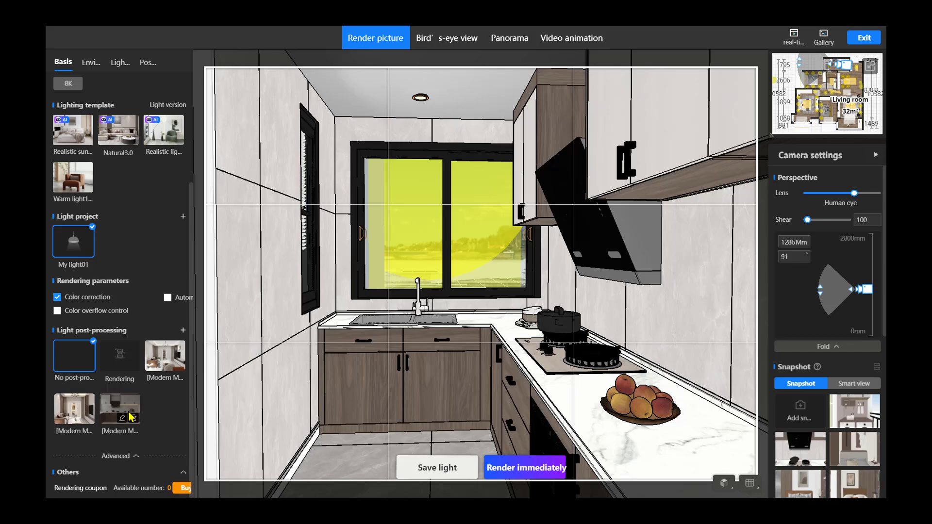
{"action": "mouse_move", "coordinate": [164, 362]}
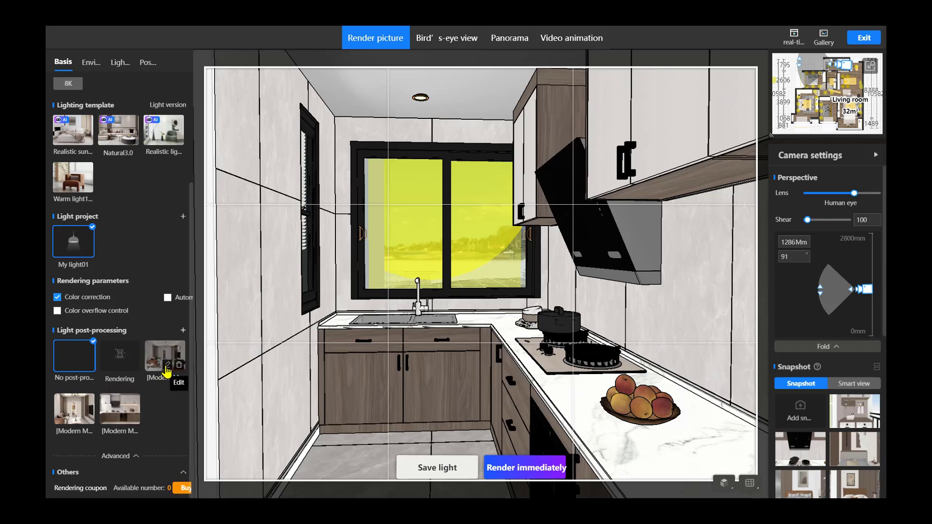
{"action": "left_click", "coordinate": [166, 368]}
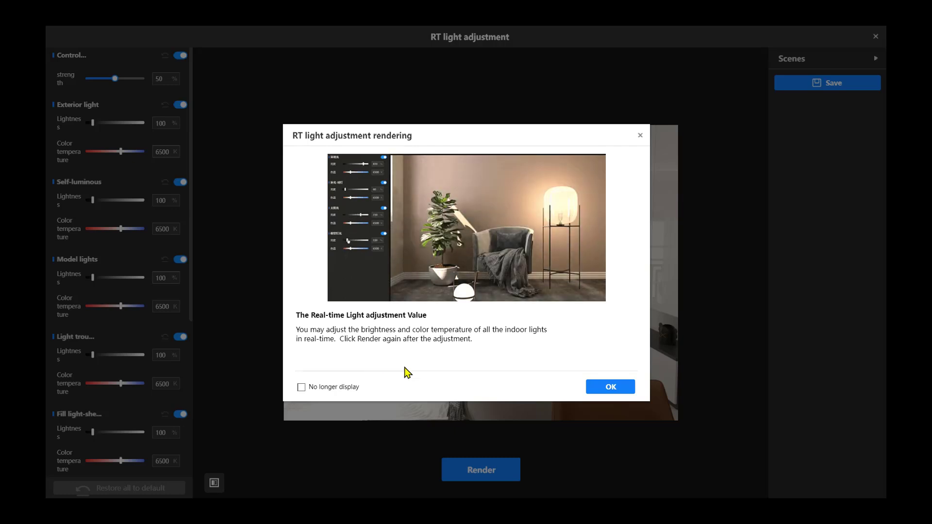
{"action": "left_click", "coordinate": [610, 391]}
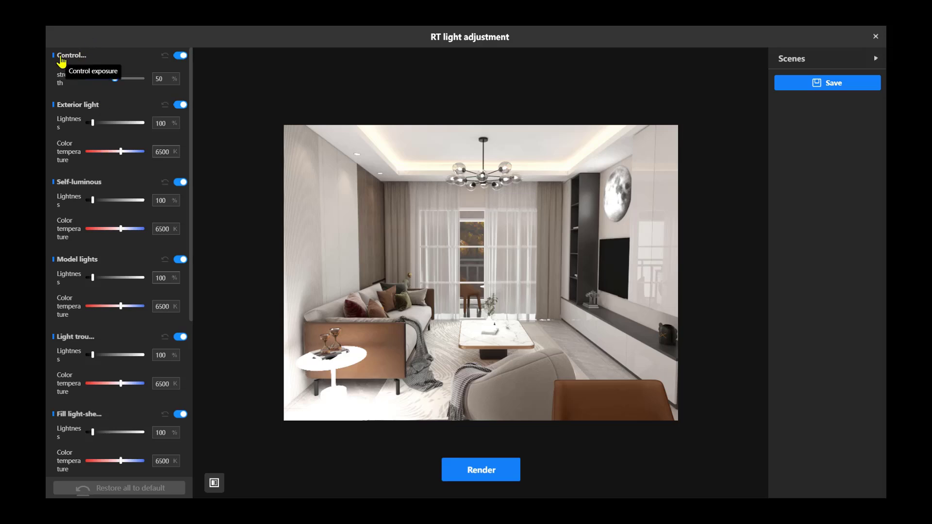
Try a control exposure strength of 26% on the living room render, toggle it off and on, and reset it.
{"action": "left_click_drag", "start_coordinate": [115, 78], "coordinate": [103, 93]}
{"action": "left_click", "coordinate": [181, 56]}
{"action": "left_click", "coordinate": [181, 56]}
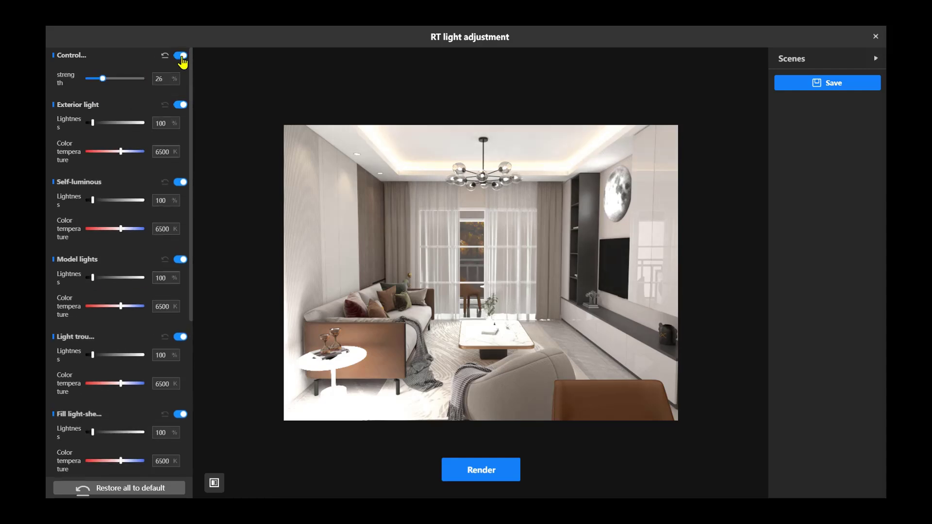
{"action": "left_click", "coordinate": [165, 56]}
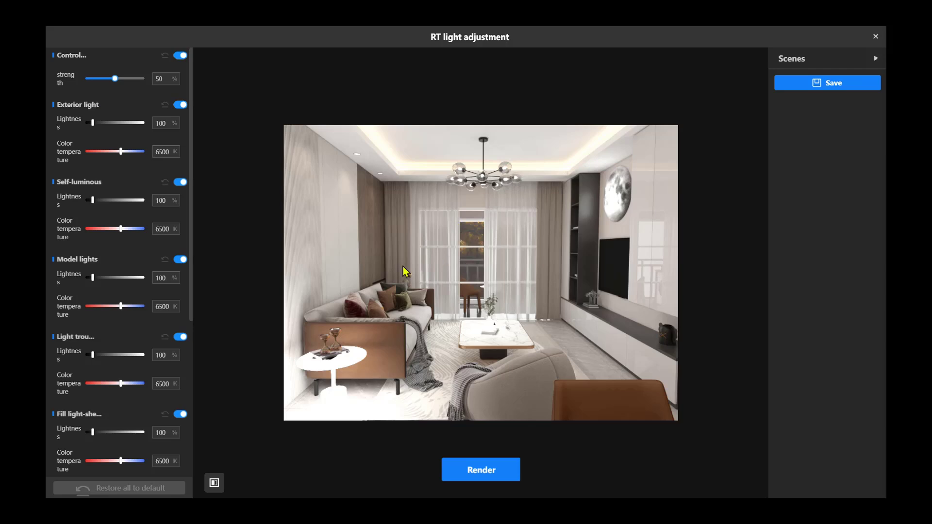
Set the exterior light's lightness to 220% and its color temperature to 6820 K, comparing the render with it off and on.
{"action": "mouse_move", "coordinate": [92, 123]}
{"action": "left_mouse_down"}
{"action": "mouse_move", "coordinate": [138, 124]}
{"action": "mouse_move", "coordinate": [99, 124]}
{"action": "left_mouse_up"}
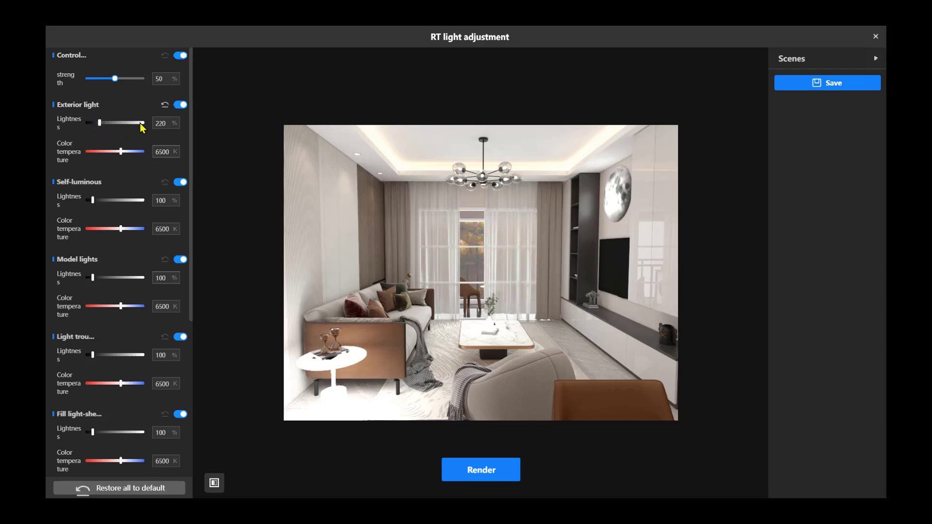
{"action": "left_click", "coordinate": [182, 105]}
{"action": "left_click", "coordinate": [181, 105]}
{"action": "mouse_move", "coordinate": [120, 151]}
{"action": "left_mouse_down"}
{"action": "mouse_move", "coordinate": [107, 152]}
{"action": "mouse_move", "coordinate": [139, 152]}
{"action": "mouse_move", "coordinate": [123, 152]}
{"action": "left_mouse_up"}
Compare the render with self-luminous light off and on, and set its lightness to 230%.
{"action": "left_click", "coordinate": [180, 183]}
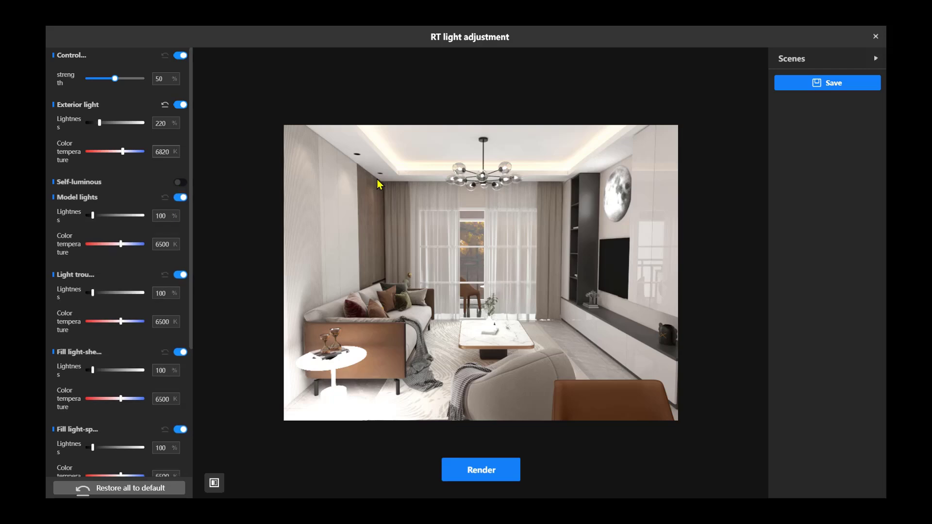
{"action": "left_click", "coordinate": [179, 183]}
{"action": "left_click_drag", "start_coordinate": [93, 202], "coordinate": [100, 203]}
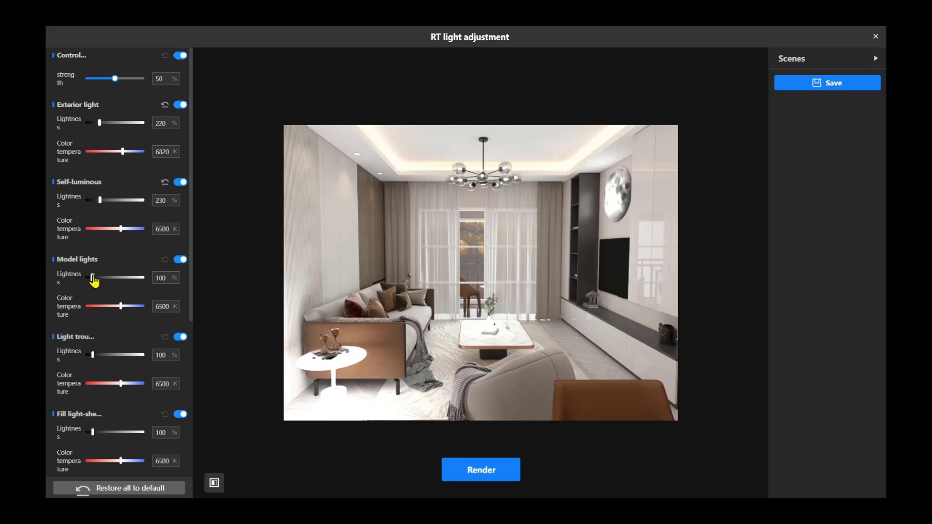
Set the model lights to 30% lightness and 6610 K, and the light trough strip's lightness to 170%.
{"action": "mouse_move", "coordinate": [94, 278]}
{"action": "left_mouse_down"}
{"action": "mouse_move", "coordinate": [125, 276]}
{"action": "mouse_move", "coordinate": [90, 277]}
{"action": "left_mouse_up"}
{"action": "scroll", "coordinate": [89, 272], "scroll_direction": "down", "scroll_amount": 3}
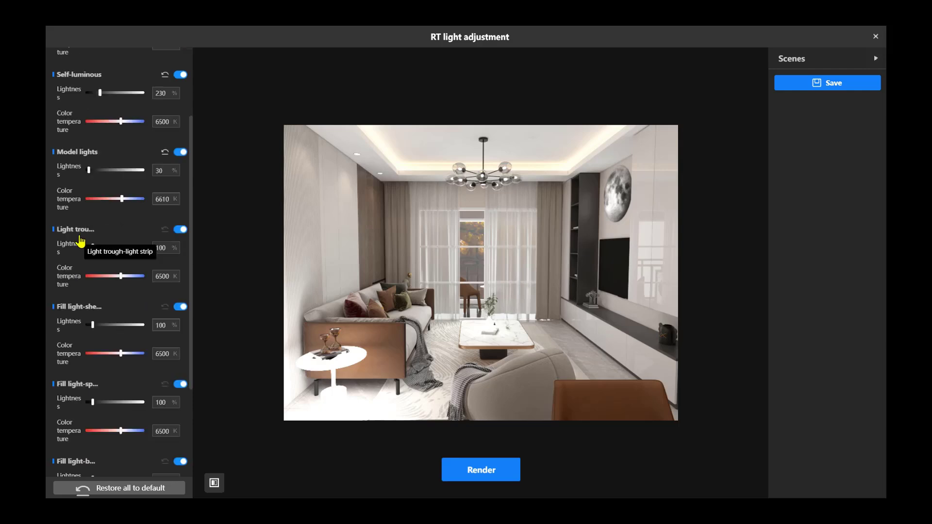
{"action": "mouse_move", "coordinate": [92, 247]}
{"action": "left_mouse_down"}
{"action": "mouse_move", "coordinate": [121, 252]}
{"action": "mouse_move", "coordinate": [97, 258]}
{"action": "left_mouse_up"}
{"action": "scroll", "coordinate": [97, 256], "scroll_direction": "down", "scroll_amount": 3}
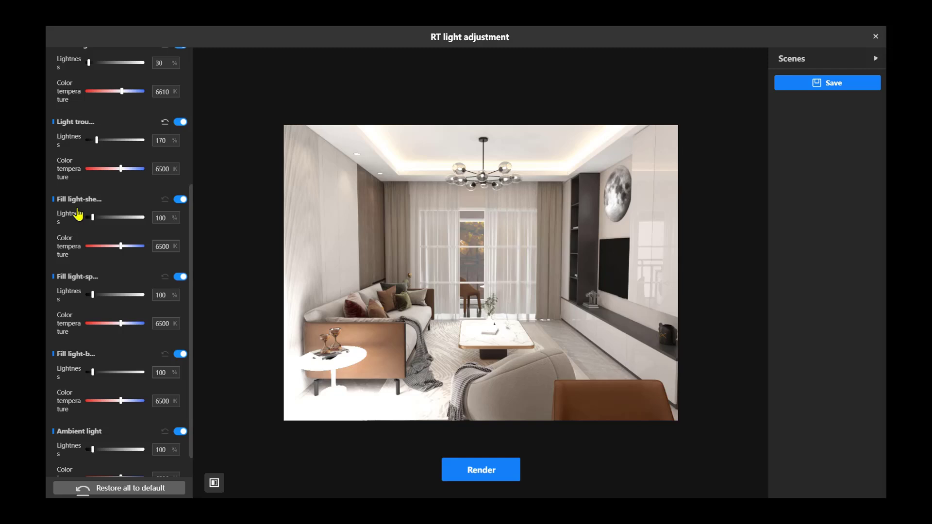
Set the lightness of the three fill light groups, in listed order, to 110%, 180% and 80%, trying 0% on the last one.
{"action": "mouse_move", "coordinate": [92, 217]}
{"action": "left_mouse_down"}
{"action": "mouse_move", "coordinate": [111, 222]}
{"action": "mouse_move", "coordinate": [94, 228]}
{"action": "left_mouse_up"}
{"action": "mouse_move", "coordinate": [92, 295]}
{"action": "left_mouse_down"}
{"action": "mouse_move", "coordinate": [113, 295]}
{"action": "mouse_move", "coordinate": [97, 295]}
{"action": "left_mouse_up"}
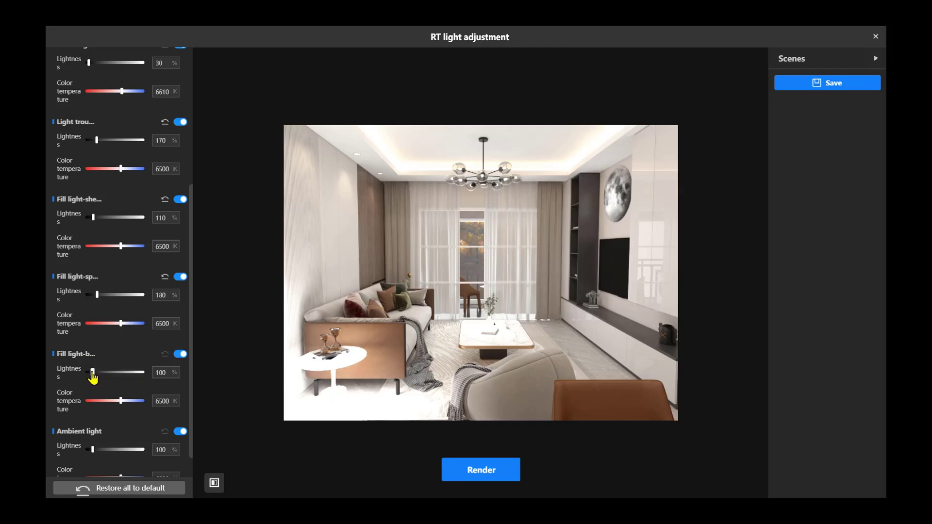
{"action": "mouse_move", "coordinate": [92, 373]}
{"action": "left_mouse_down"}
{"action": "mouse_move", "coordinate": [106, 373]}
{"action": "mouse_move", "coordinate": [82, 376]}
{"action": "left_mouse_up"}
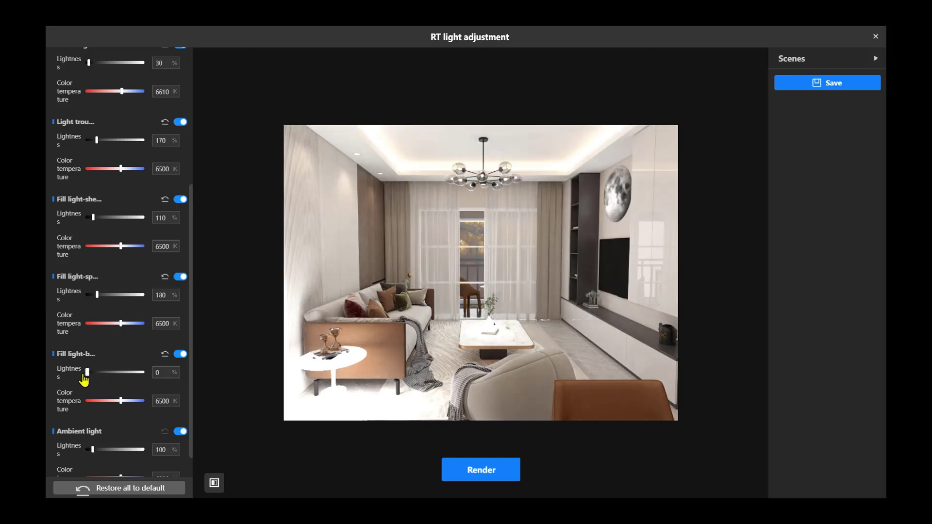
{"action": "left_click", "coordinate": [91, 372]}
Adjust the ambient light's lightness and set the light trough strip's lightness to 30%.
{"action": "scroll", "coordinate": [107, 405], "scroll_direction": "down", "scroll_amount": 1}
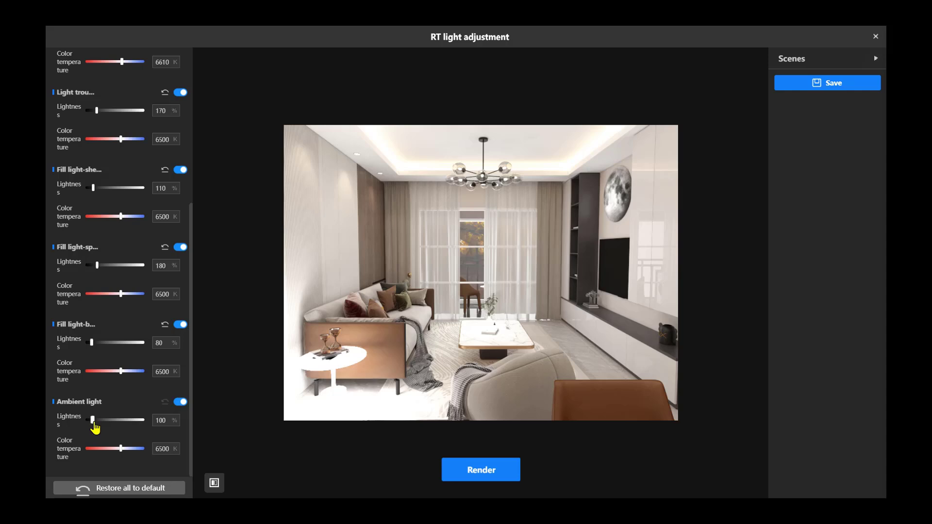
{"action": "left_click_drag", "start_coordinate": [94, 423], "coordinate": [100, 448]}
{"action": "scroll", "coordinate": [143, 331], "scroll_direction": "up", "scroll_amount": 5}
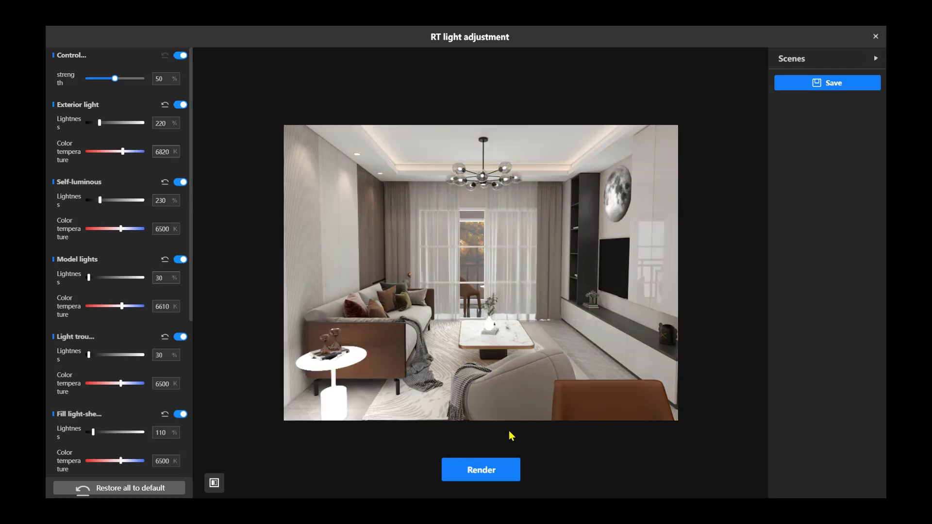
Render the adjusted living room lighting at HD (1600*1200) resolution with the Weidou payment model.
{"action": "left_click", "coordinate": [491, 482]}
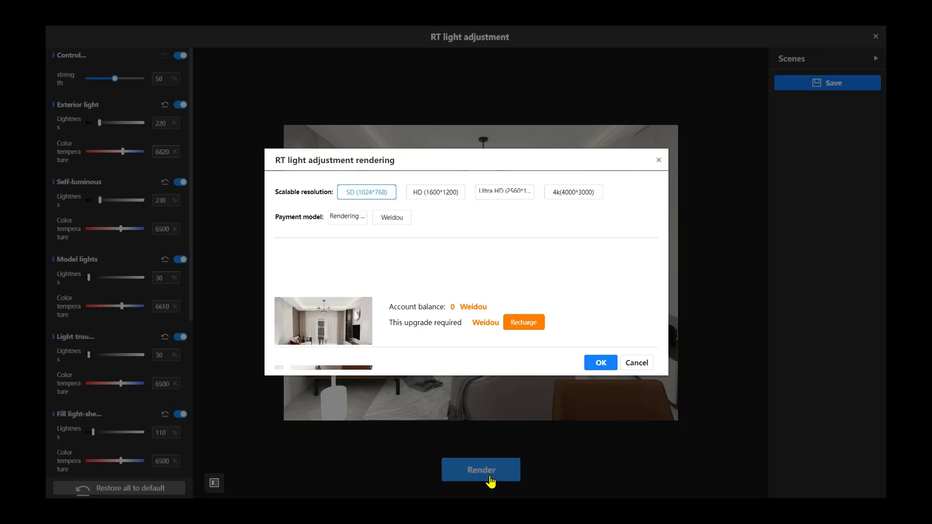
{"action": "left_click", "coordinate": [442, 196]}
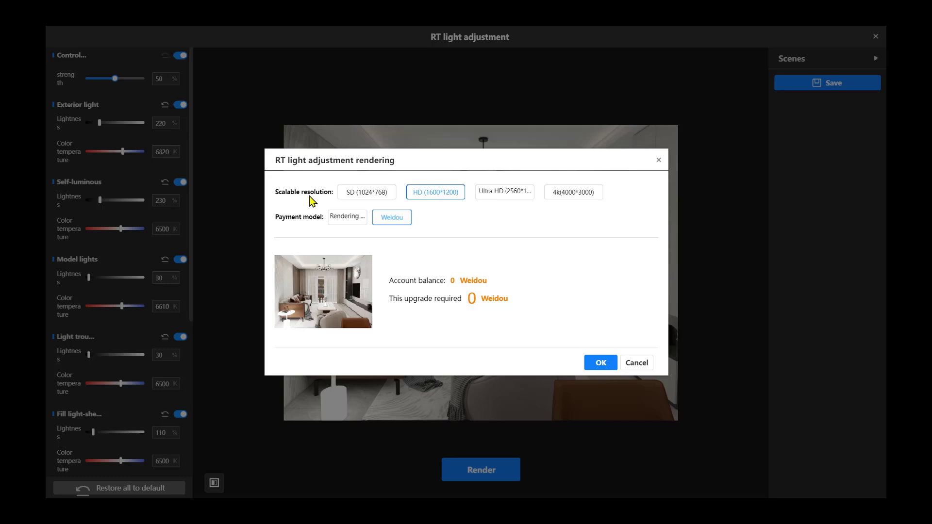
{"action": "left_click", "coordinate": [606, 366]}
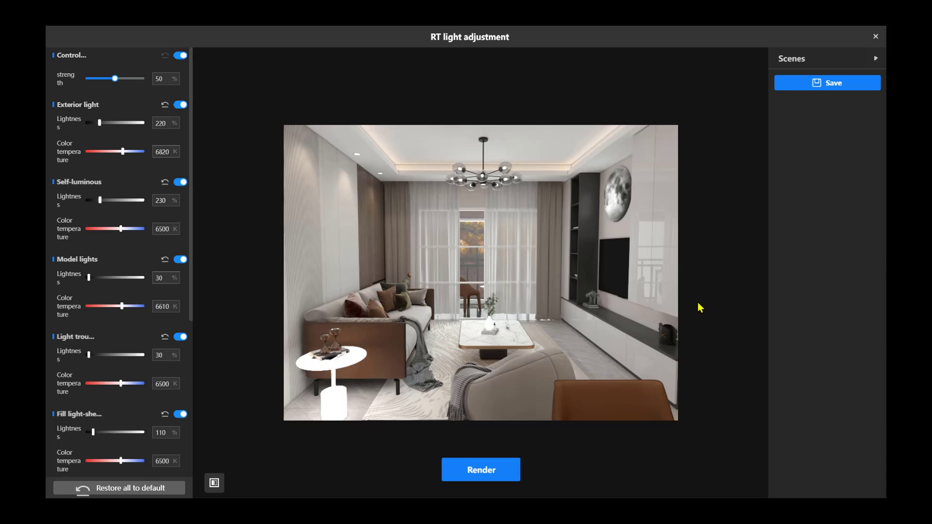
Save the current light settings as a lighting scene and close the RT light adjustment.
{"action": "left_click", "coordinate": [836, 84]}
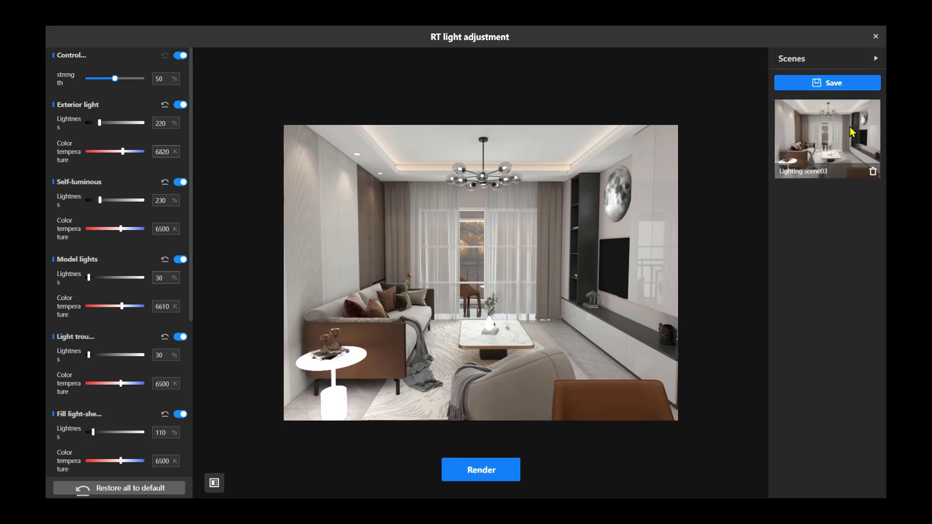
{"action": "mouse_move", "coordinate": [845, 136]}
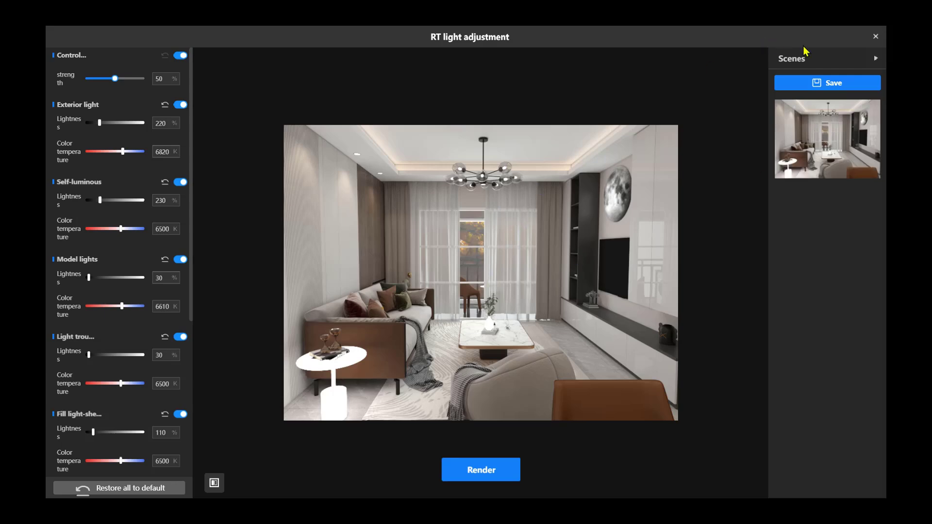
{"action": "left_click", "coordinate": [873, 42]}
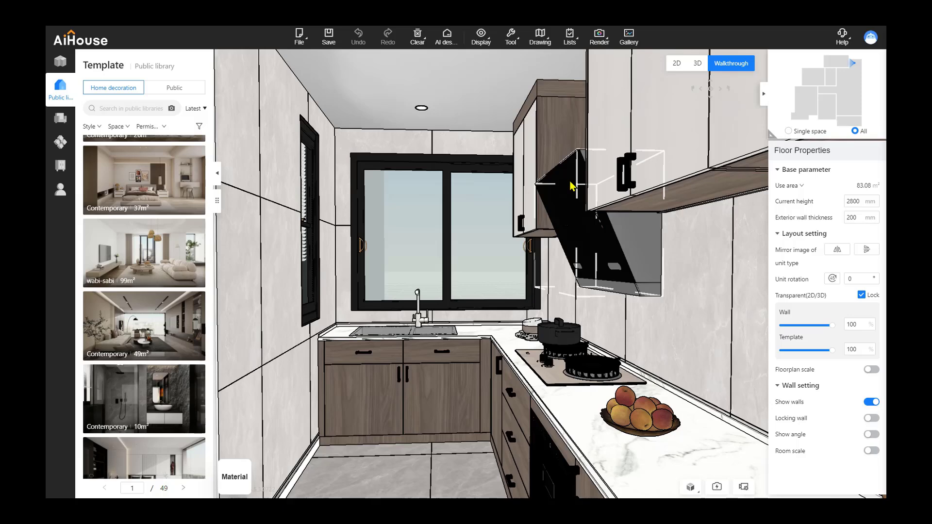
Enter render mode for the kitchen view and open the real-time rendering preview.
{"action": "mouse_move", "coordinate": [599, 36]}
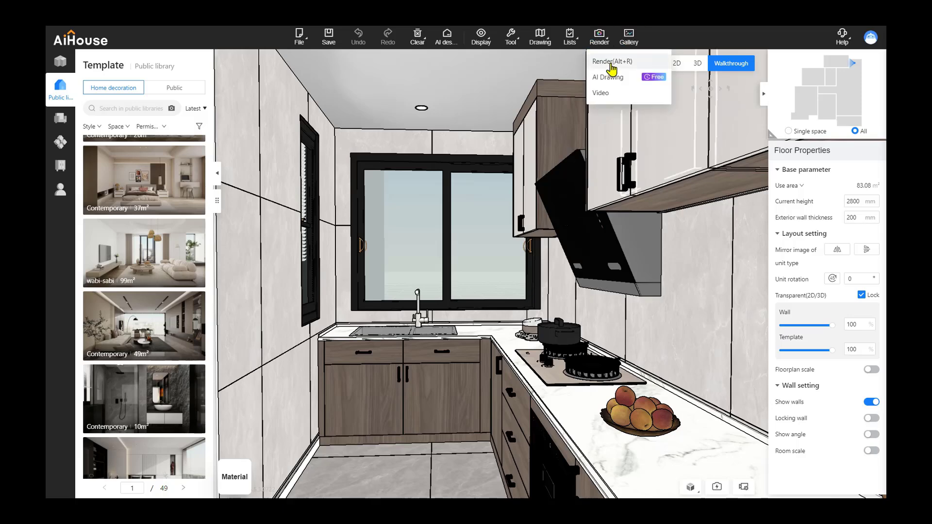
{"action": "left_click", "coordinate": [612, 62]}
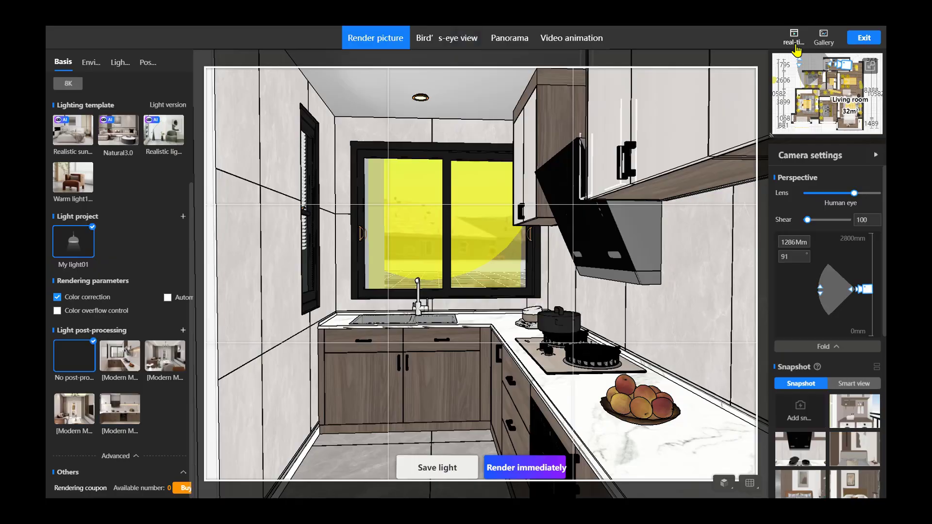
{"action": "left_click", "coordinate": [795, 41]}
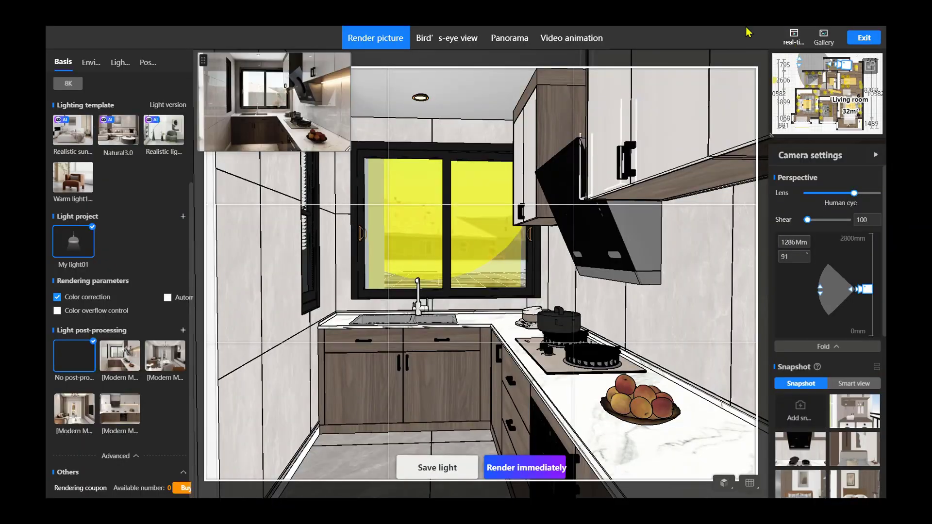
Move the camera out of the kitchen and frame the dining table, chairs and sideboard cabinet from the front.
{"action": "mouse_move", "coordinate": [297, 122]}
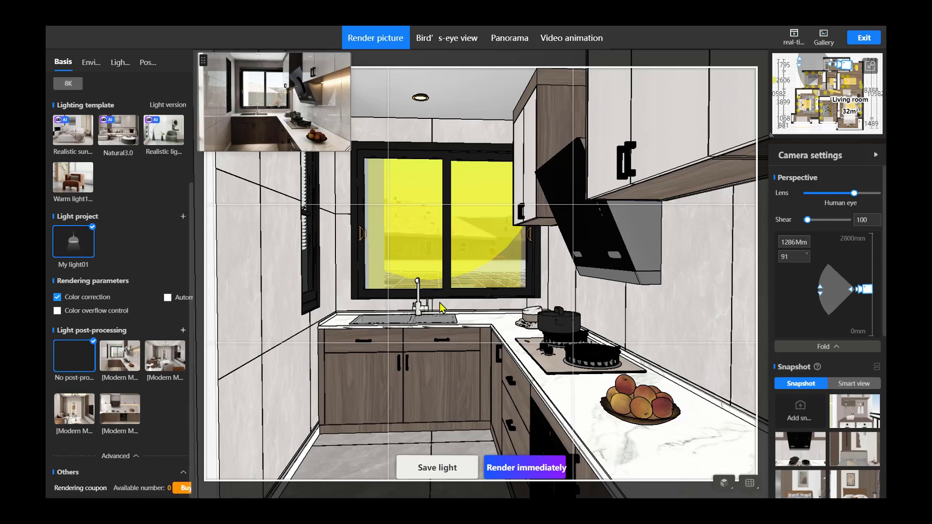
{"action": "scroll", "coordinate": [458, 307], "scroll_direction": "up", "scroll_amount": 3}
{"action": "scroll", "coordinate": [459, 305], "scroll_direction": "up", "scroll_amount": 3}
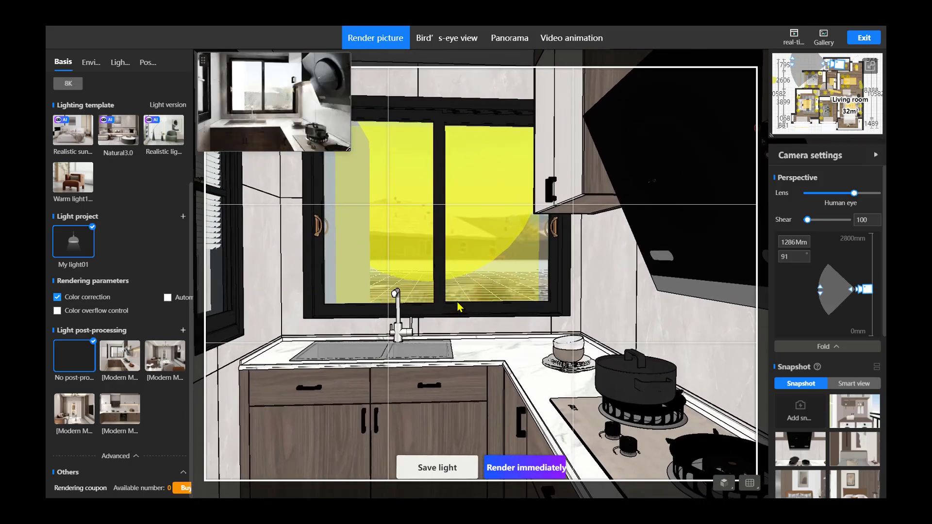
{"action": "scroll", "coordinate": [458, 305], "scroll_direction": "up", "scroll_amount": 5}
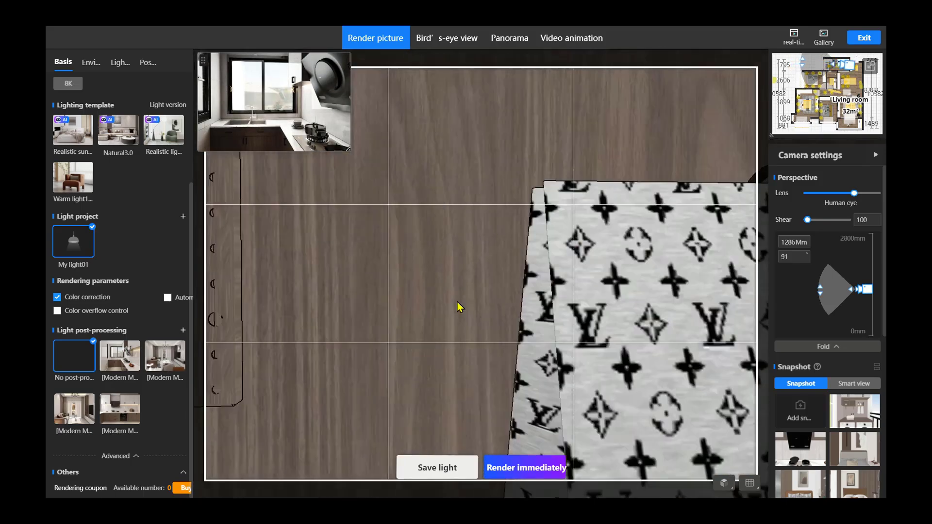
{"action": "key", "text": "a"}
{"action": "key", "text": "s"}
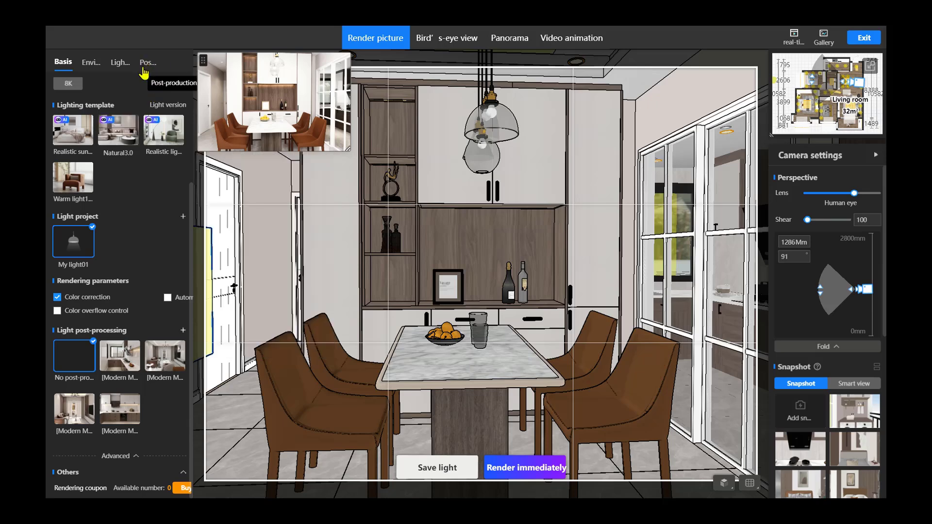
Try a post-production exposure of 0.52 on the dining area, and settle on an exposure of -0.58.
{"action": "left_click", "coordinate": [144, 63]}
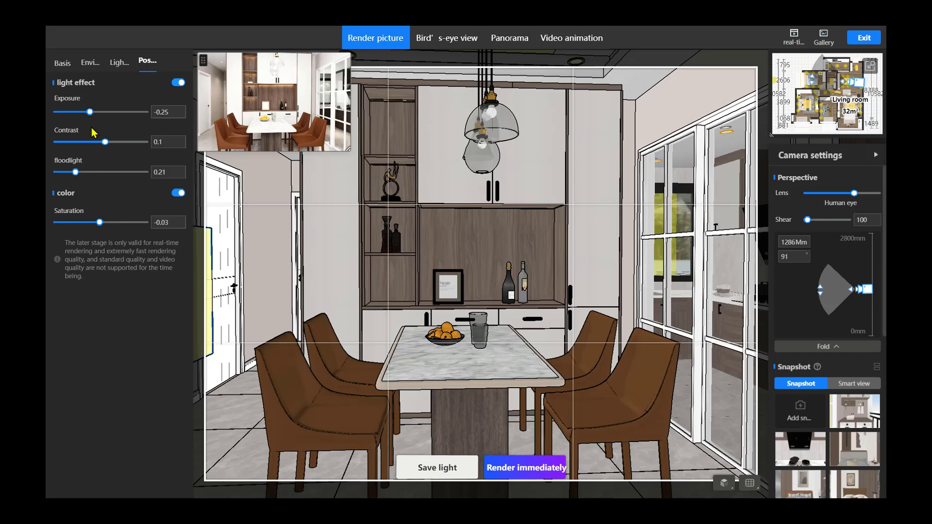
{"action": "left_click_drag", "start_coordinate": [90, 112], "coordinate": [124, 112]}
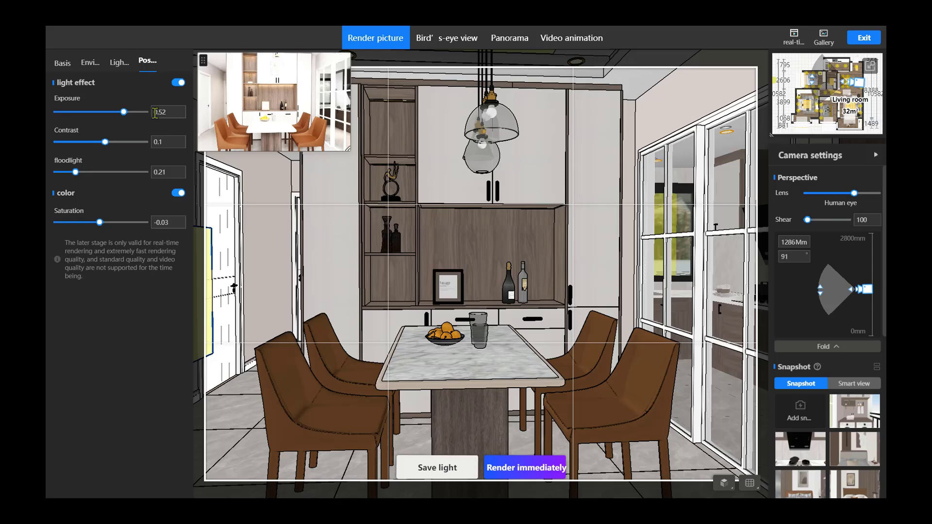
{"action": "left_click_drag", "start_coordinate": [123, 112], "coordinate": [76, 122]}
{"action": "mouse_move", "coordinate": [295, 104]}
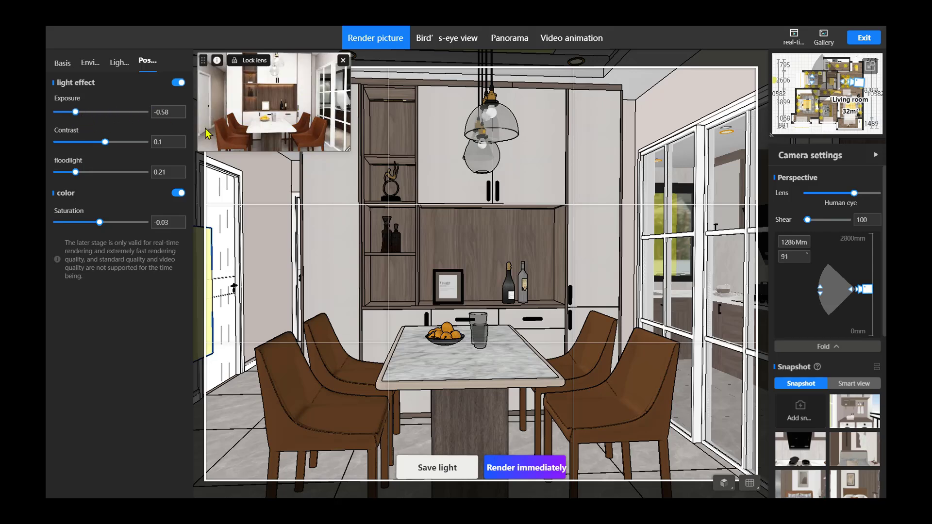
Set the post-production contrast to -0.06, floodlight to 0.25 and saturation to -0.14.
{"action": "mouse_move", "coordinate": [111, 145]}
{"action": "left_mouse_down"}
{"action": "mouse_move", "coordinate": [135, 146]}
{"action": "mouse_move", "coordinate": [98, 143]}
{"action": "left_mouse_up"}
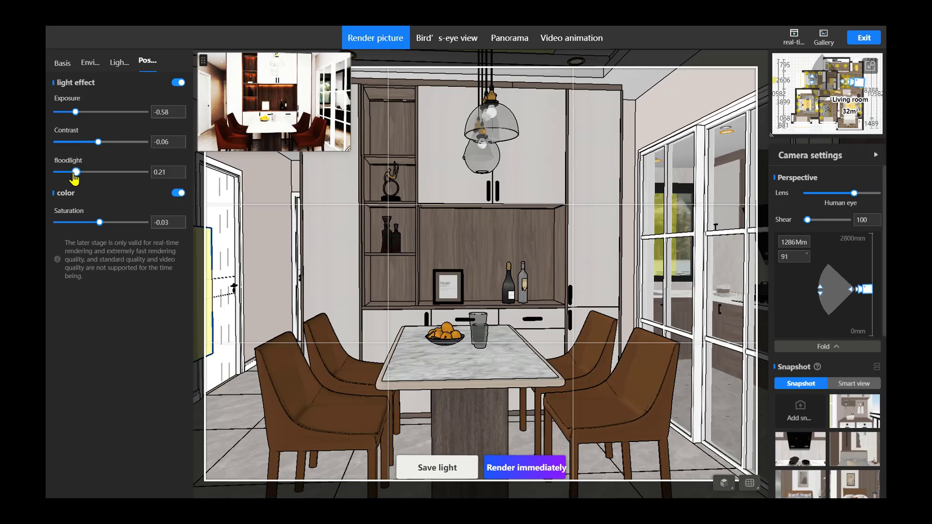
{"action": "mouse_move", "coordinate": [75, 174]}
{"action": "left_mouse_down"}
{"action": "mouse_move", "coordinate": [154, 173]}
{"action": "mouse_move", "coordinate": [82, 179]}
{"action": "left_mouse_up"}
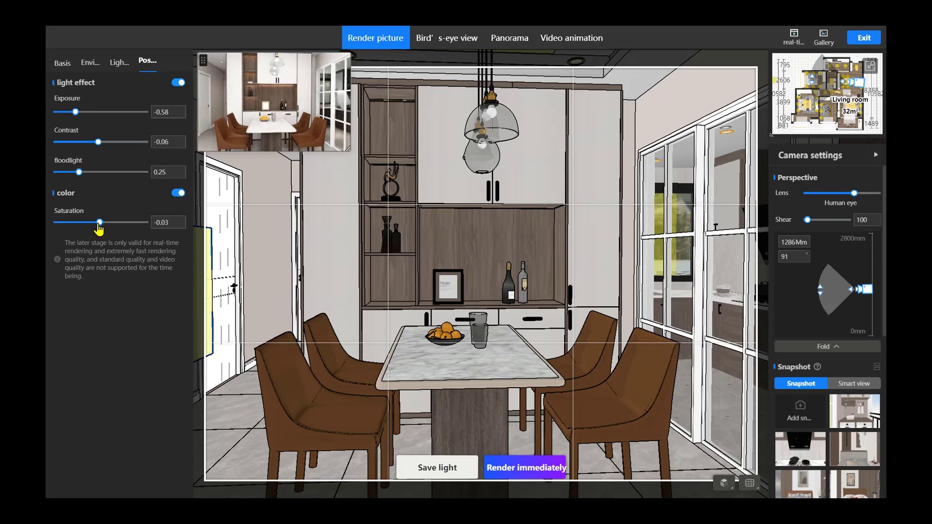
{"action": "mouse_move", "coordinate": [99, 225]}
{"action": "left_mouse_down"}
{"action": "mouse_move", "coordinate": [146, 226]}
{"action": "mouse_move", "coordinate": [94, 223]}
{"action": "left_mouse_up"}
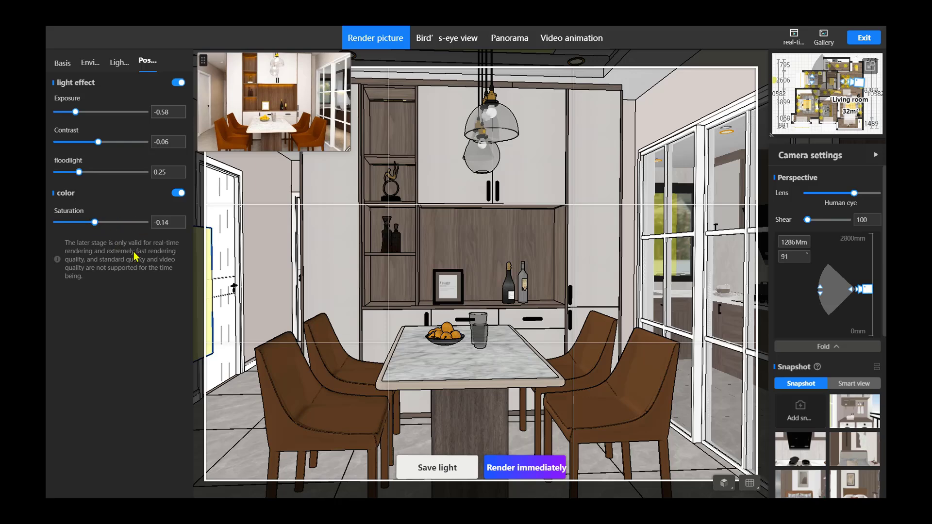
Turn on sunlight in the environment settings and check the dining area in the real-time preview.
{"action": "left_click", "coordinate": [60, 63]}
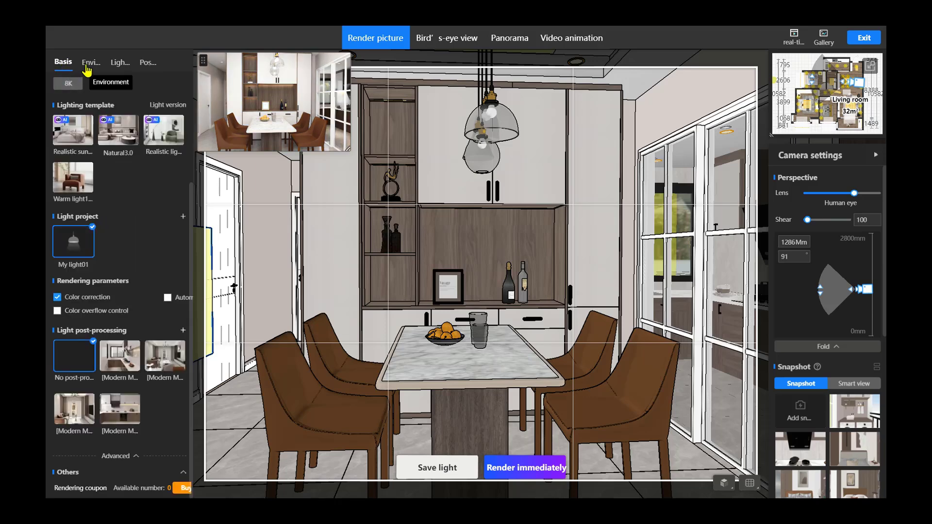
{"action": "left_click", "coordinate": [88, 65]}
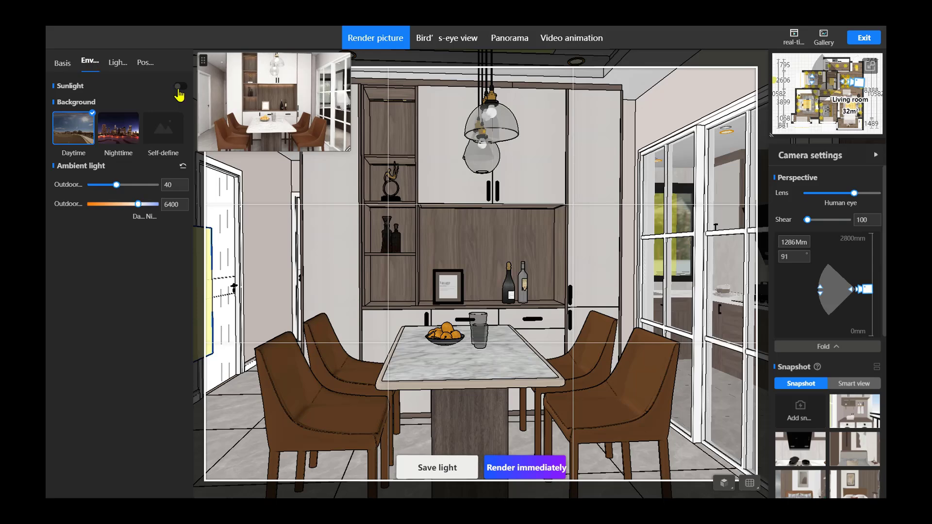
{"action": "left_click", "coordinate": [181, 86]}
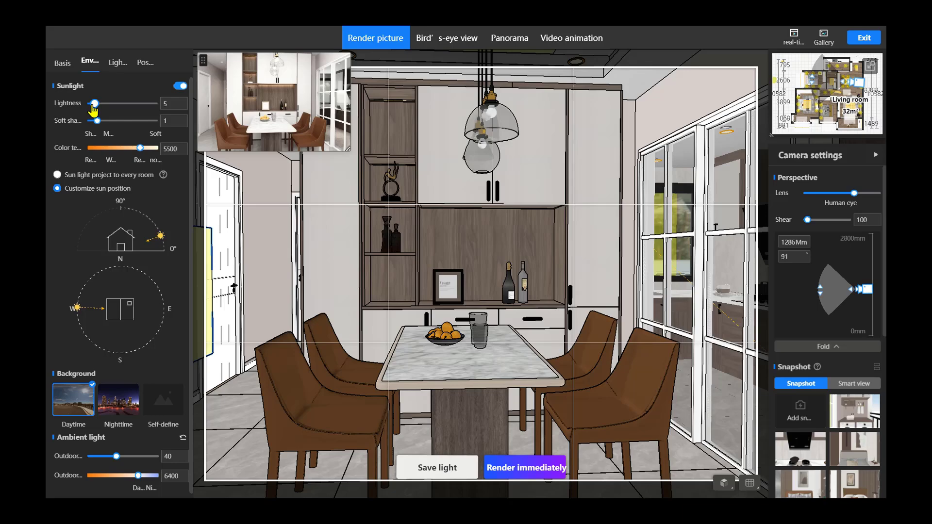
{"action": "mouse_move", "coordinate": [301, 115]}
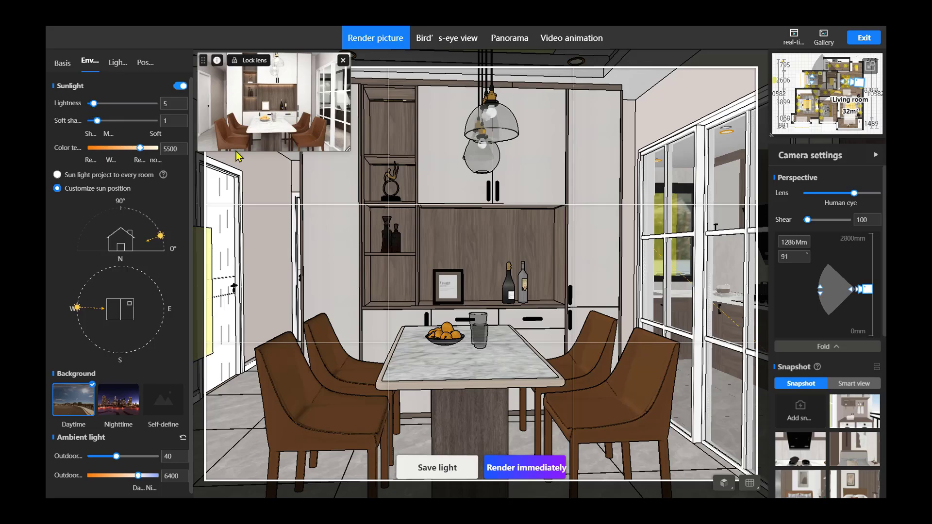
Frame the living room's coffee table and balcony window, and set the outdoor ambient light's brightness to 25.
{"action": "scroll", "coordinate": [179, 345], "scroll_direction": "down", "scroll_amount": 1}
{"action": "left_click_drag", "start_coordinate": [389, 359], "coordinate": [452, 362]}
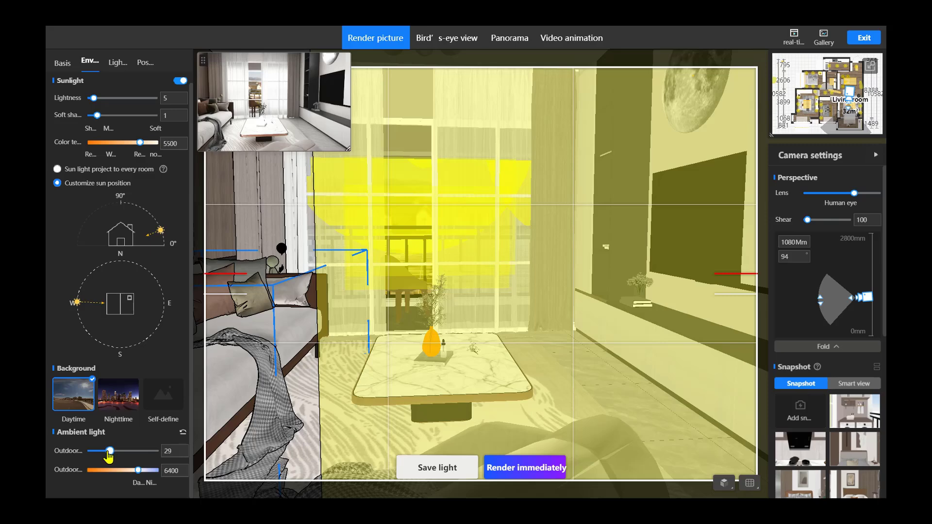
{"action": "mouse_move", "coordinate": [108, 451]}
{"action": "left_mouse_down"}
{"action": "mouse_move", "coordinate": [155, 452]}
{"action": "mouse_move", "coordinate": [113, 454]}
{"action": "left_mouse_up"}
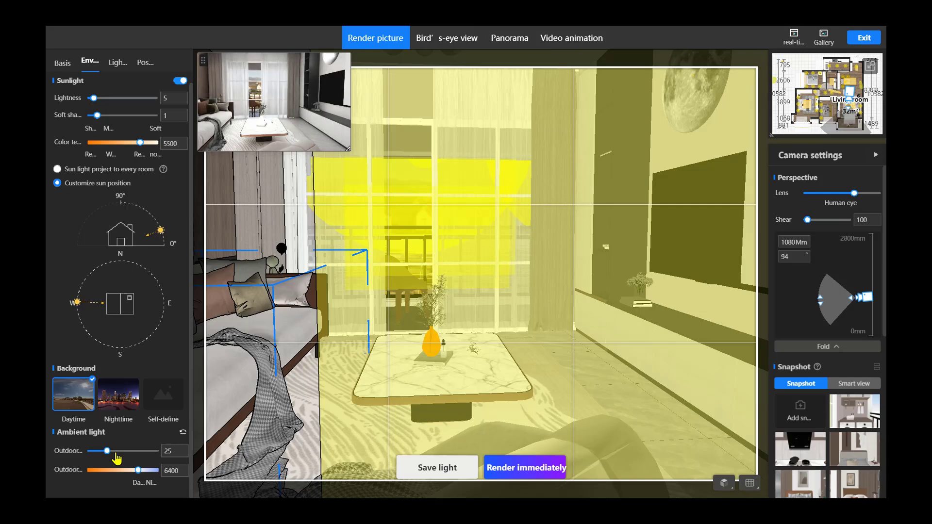
{"action": "mouse_move", "coordinate": [285, 100]}
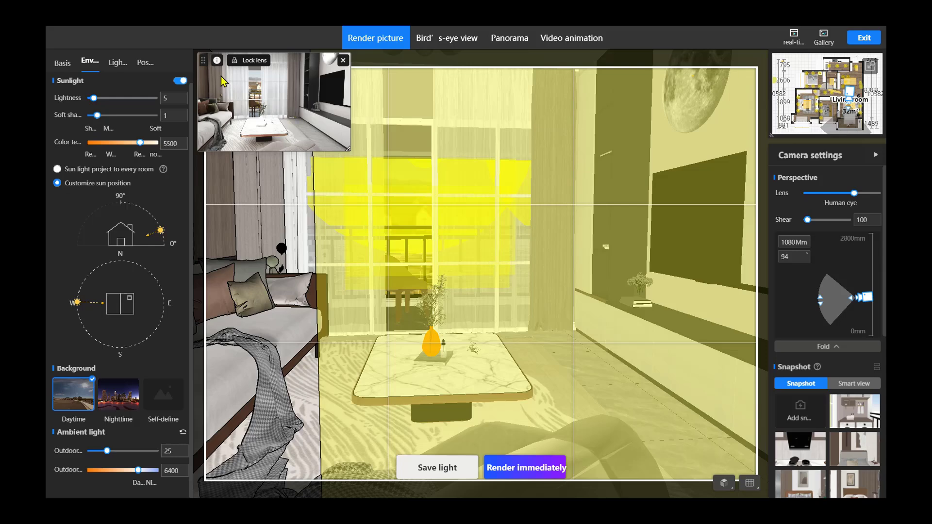
Move the real-time preview window slightly lower and lock its lens on the coffee table and balcony window view.
{"action": "left_click_drag", "start_coordinate": [203, 70], "coordinate": [221, 77]}
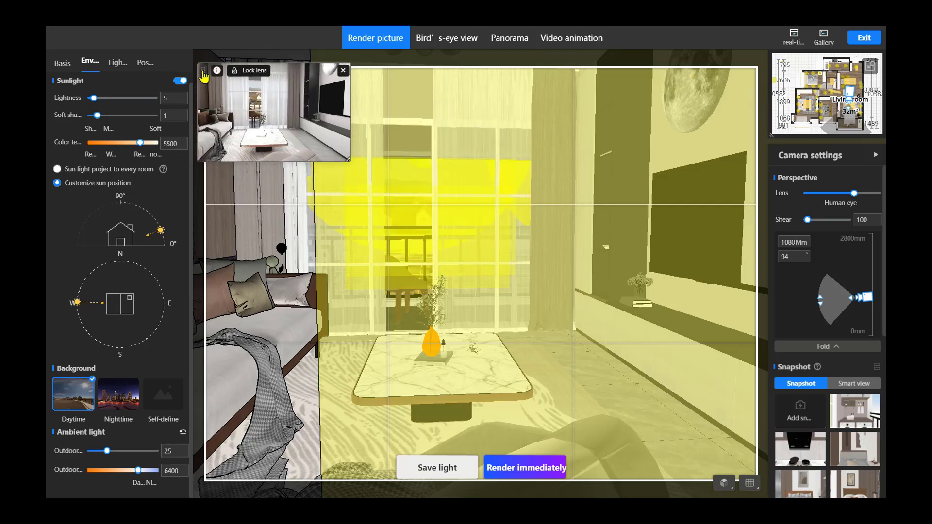
{"action": "mouse_move", "coordinate": [217, 70]}
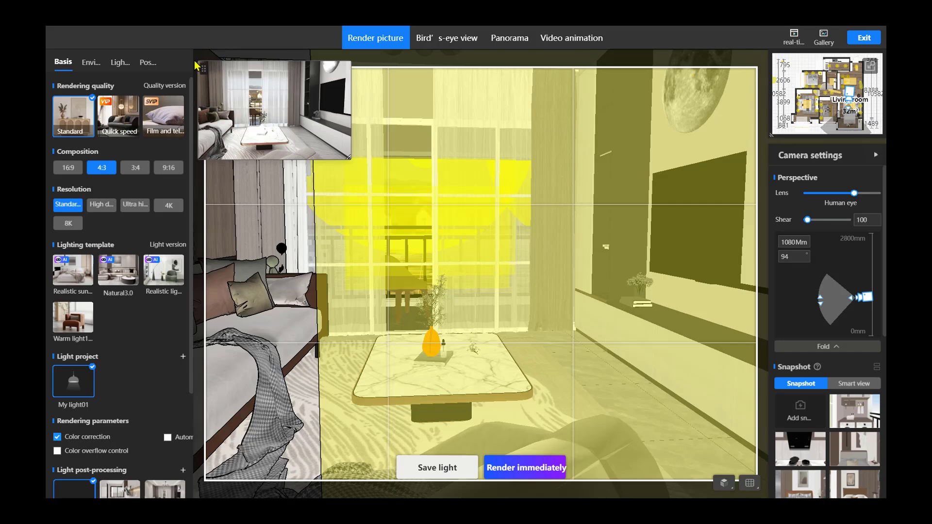
{"action": "mouse_move", "coordinate": [248, 71]}
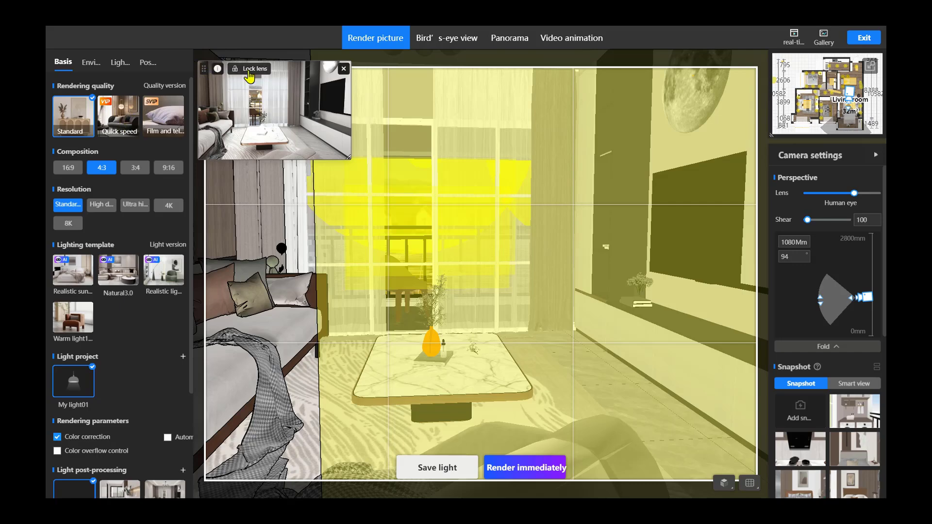
{"action": "left_click", "coordinate": [249, 72]}
Move the camera around the living room to compare it with the locked preview, and unlock the preview's lens.
{"action": "scroll", "coordinate": [354, 319], "scroll_direction": "down", "scroll_amount": 5}
{"action": "left_click_drag", "start_coordinate": [330, 321], "coordinate": [267, 321]}
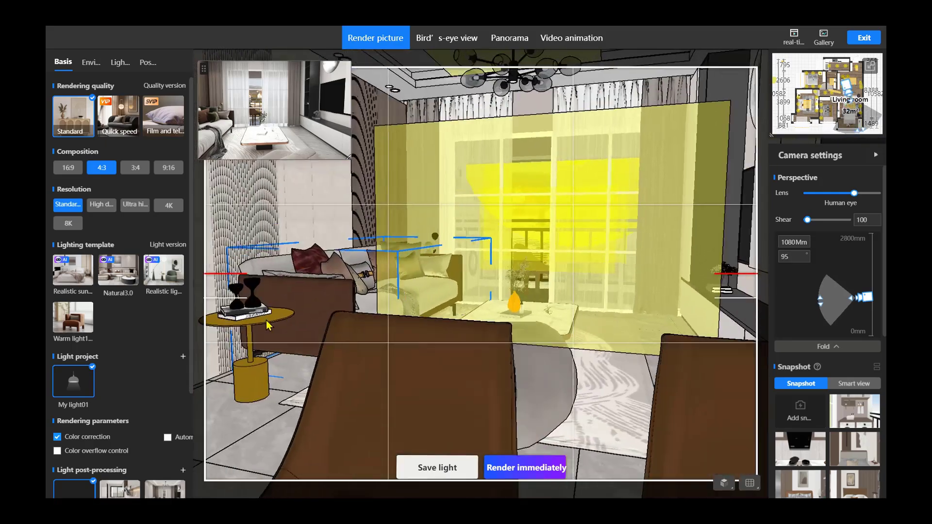
{"action": "scroll", "coordinate": [268, 326], "scroll_direction": "up", "scroll_amount": 8}
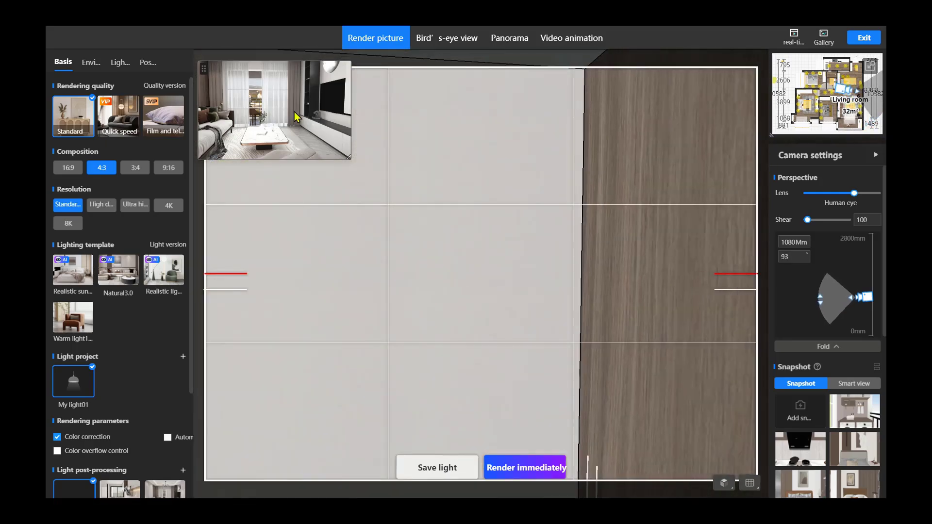
{"action": "mouse_move", "coordinate": [264, 121]}
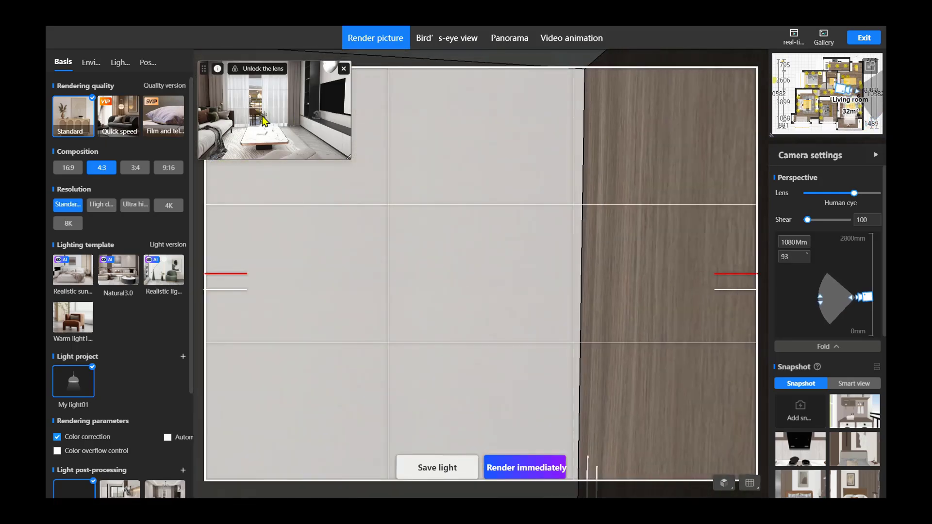
{"action": "scroll", "coordinate": [330, 423], "scroll_direction": "down", "scroll_amount": 6}
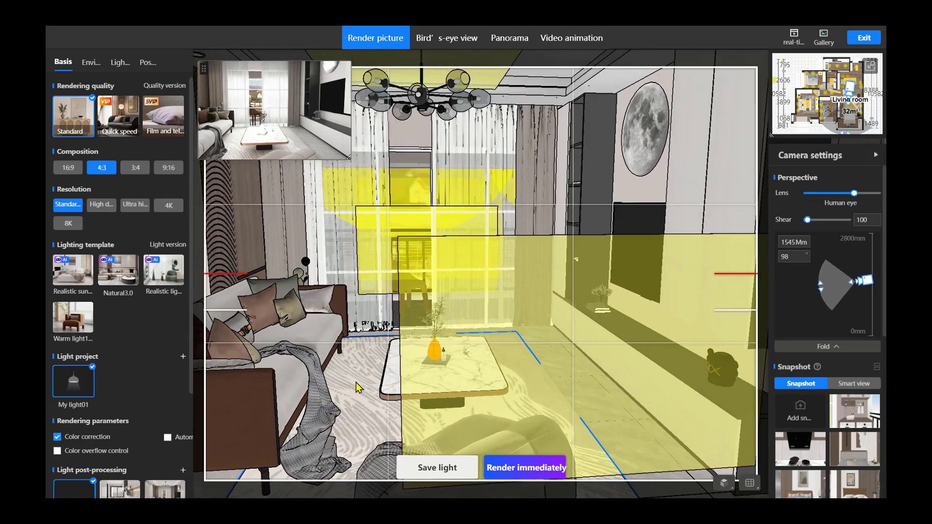
{"action": "scroll", "coordinate": [358, 387], "scroll_direction": "up", "scroll_amount": 3}
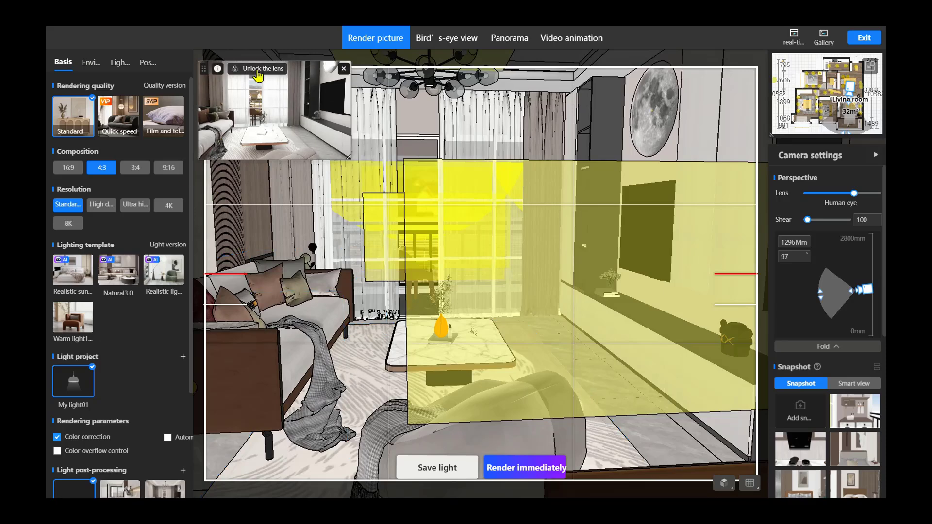
{"action": "left_click", "coordinate": [258, 73]}
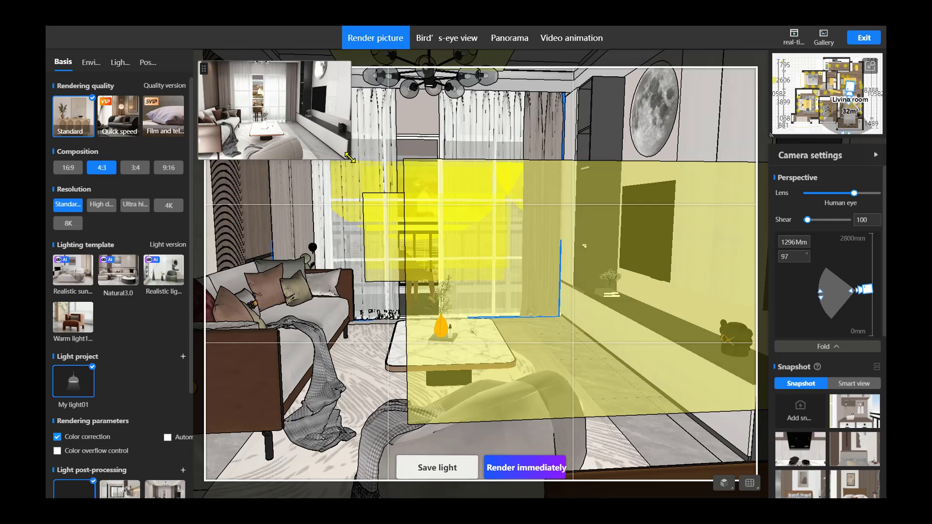
Widen the real-time preview window slightly and frame the living room from farther back, including the sofa, side table and chandelier.
{"action": "mouse_move", "coordinate": [349, 157]}
{"action": "left_mouse_down"}
{"action": "mouse_move", "coordinate": [398, 223]}
{"action": "mouse_move", "coordinate": [558, 366]}
{"action": "mouse_move", "coordinate": [648, 376]}
{"action": "mouse_move", "coordinate": [318, 243]}
{"action": "mouse_move", "coordinate": [361, 157]}
{"action": "left_mouse_up"}
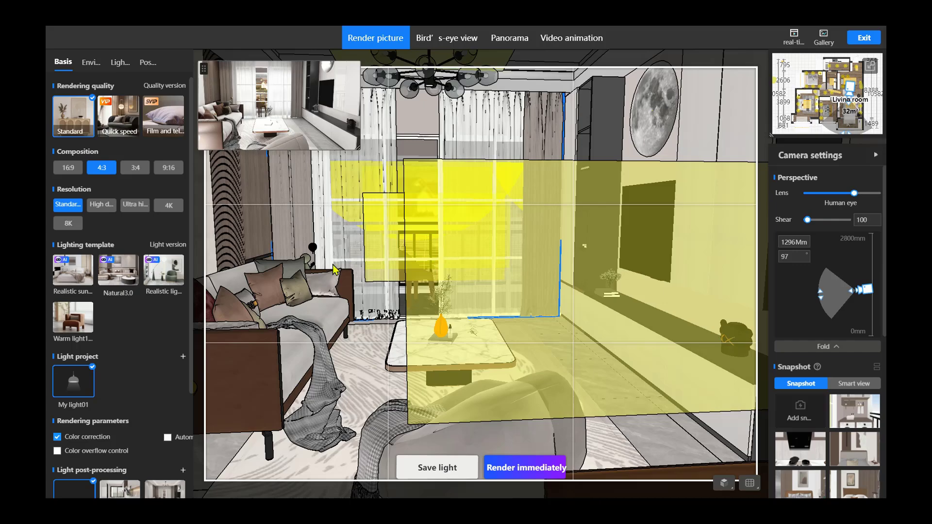
{"action": "left_click_drag", "start_coordinate": [360, 369], "coordinate": [350, 335]}
{"action": "scroll", "coordinate": [349, 335], "scroll_direction": "down", "scroll_amount": 4}
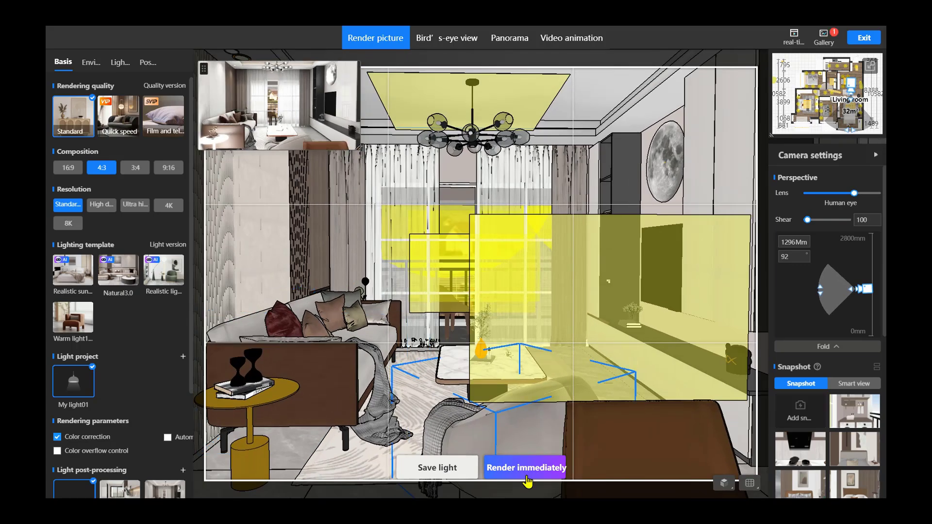